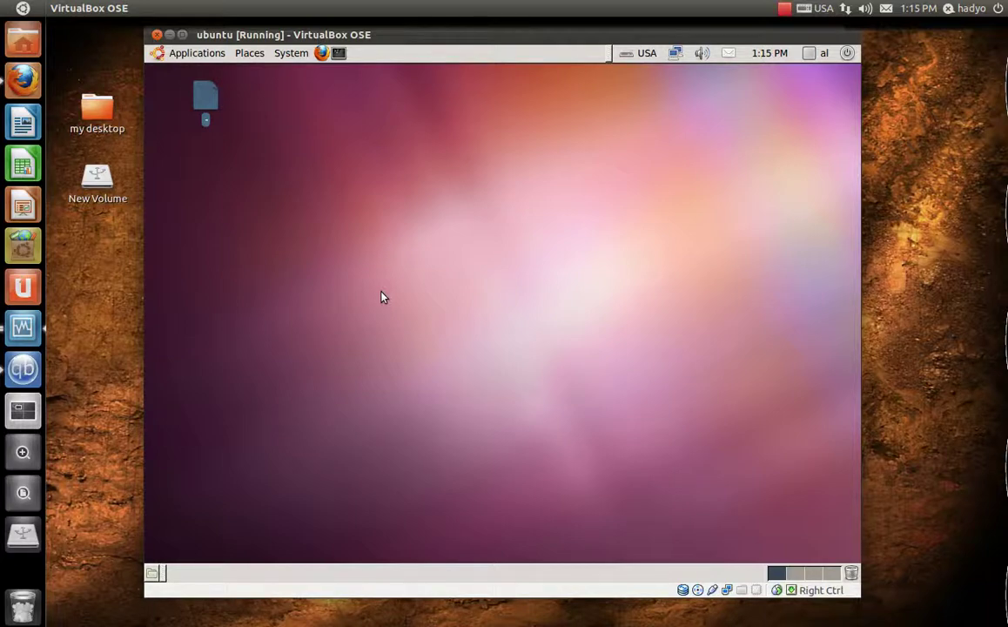
- Open a terminal on the Ubuntu guest desktop and make the guest display fill the screen
click(381, 296)
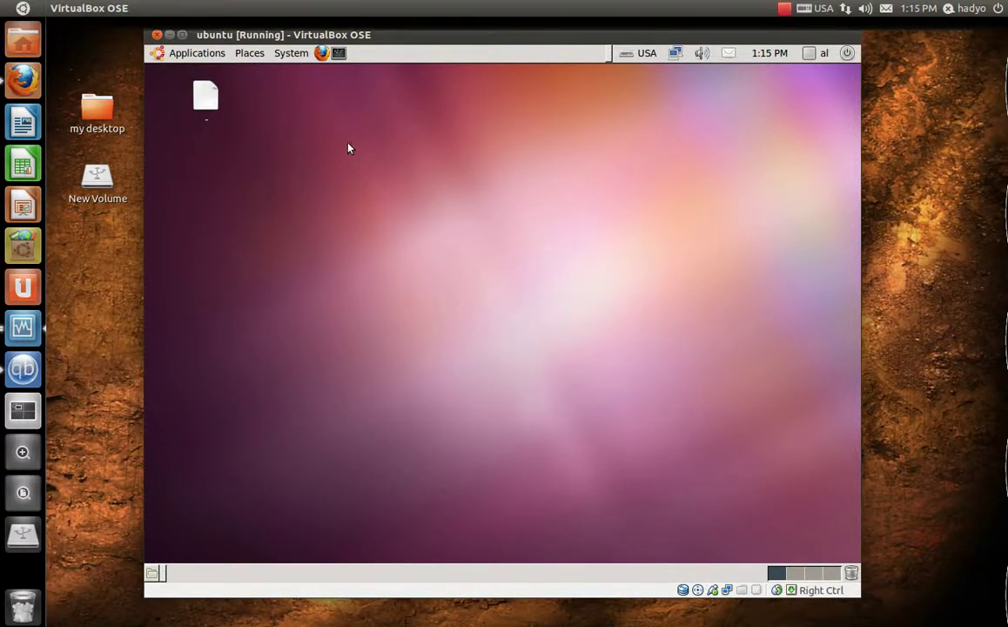
click(338, 54)
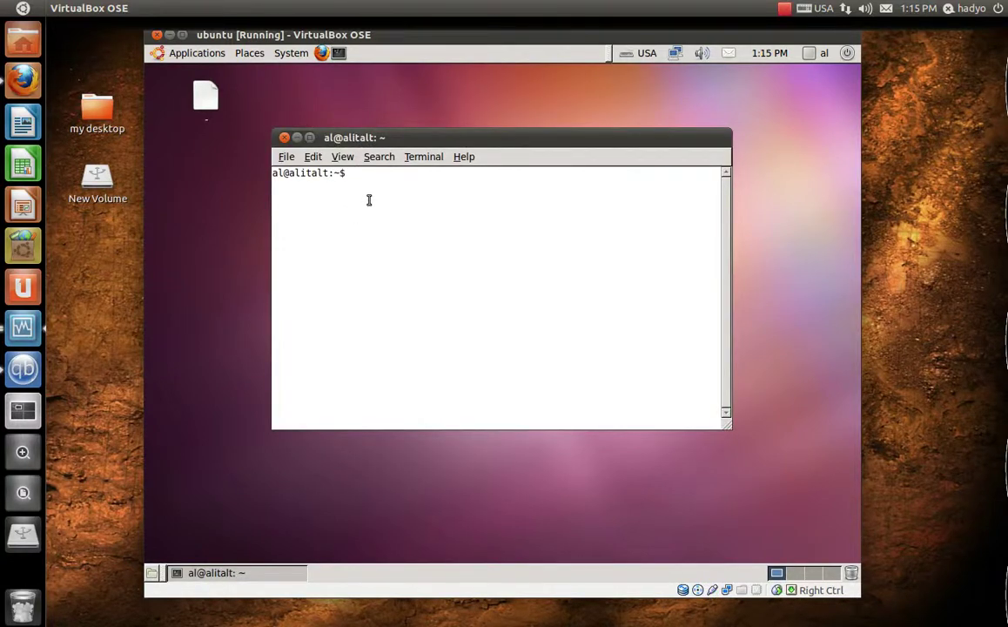
key(super+Up)
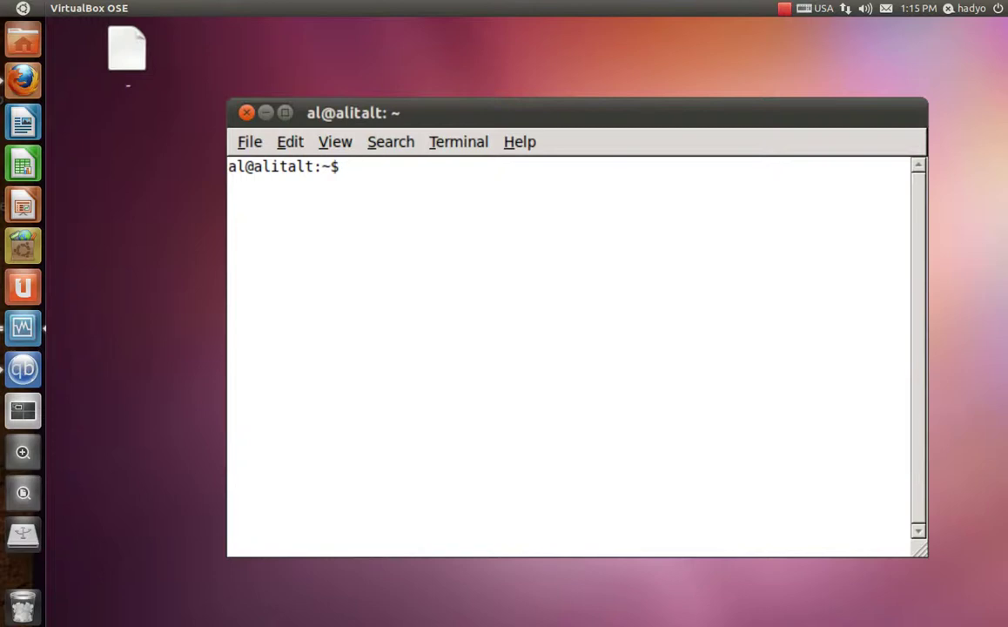
- Run sudo passwd, authenticate with the user's password, and enter and confirm a new root password
text(sudo pas)
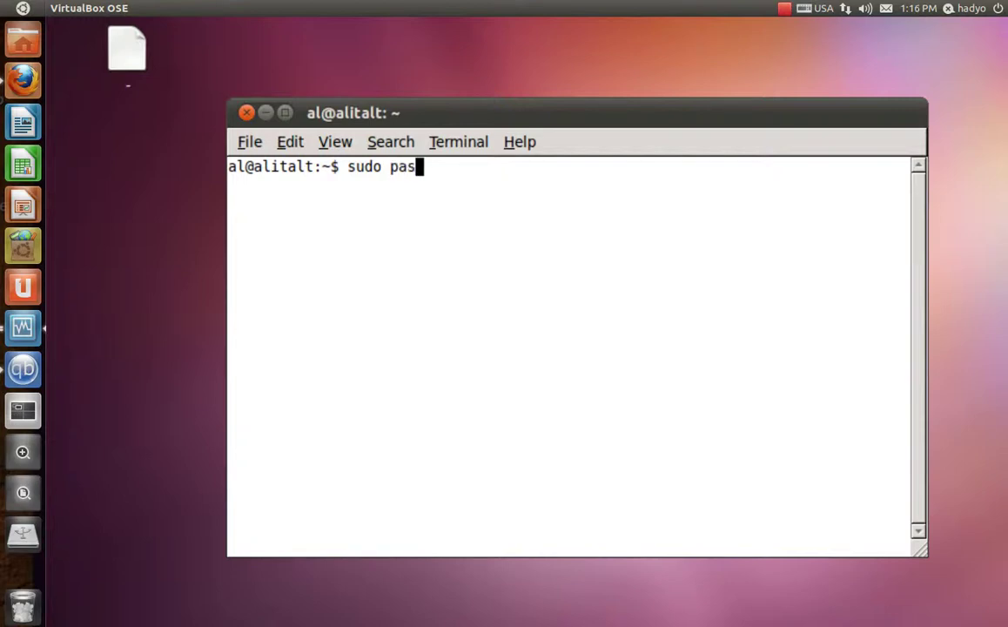
text(swd)
key(Return)
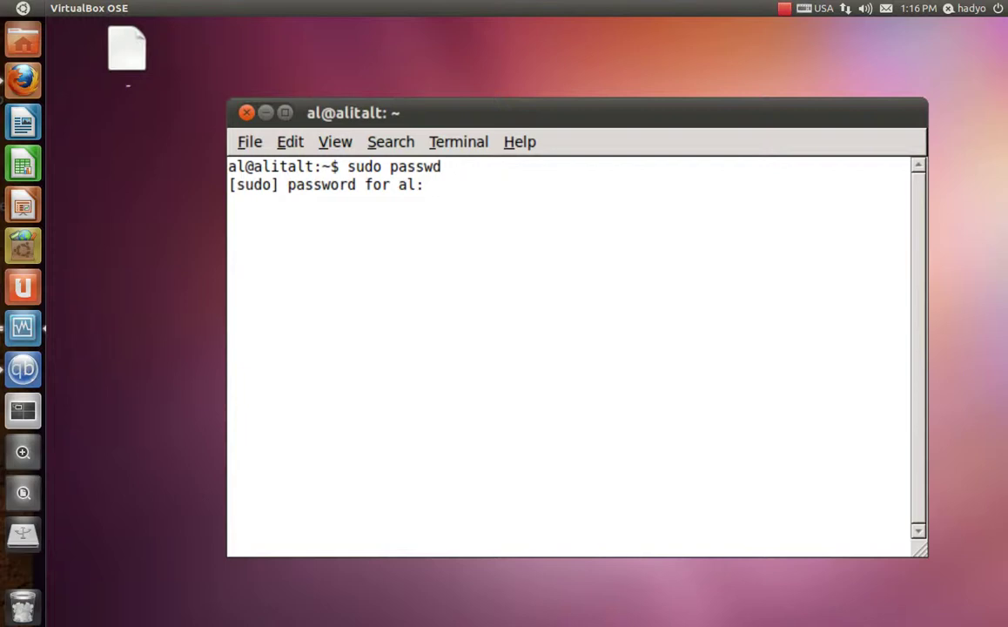
key(Return)
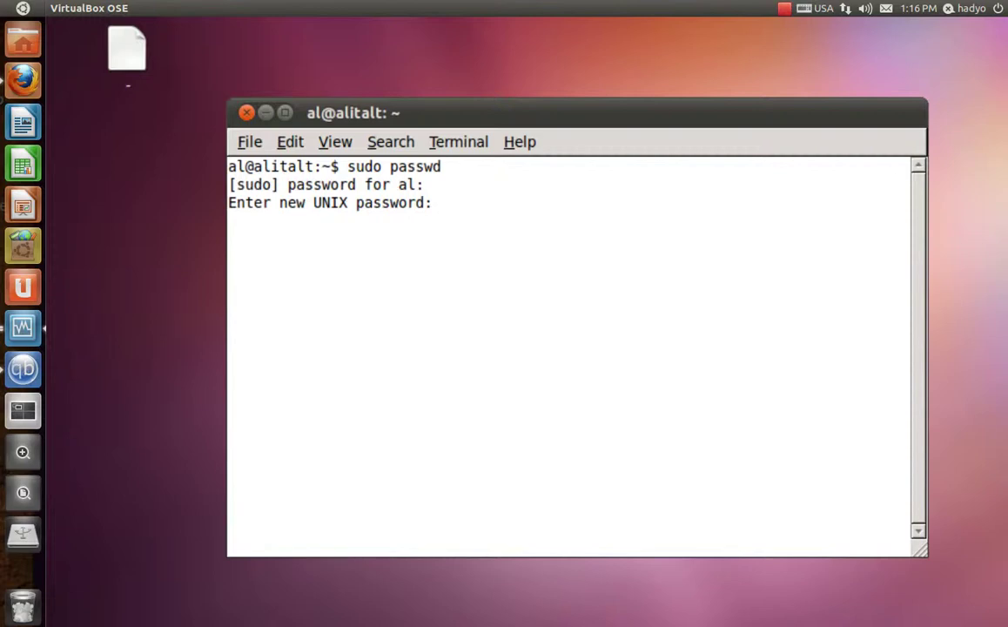
key(Return)
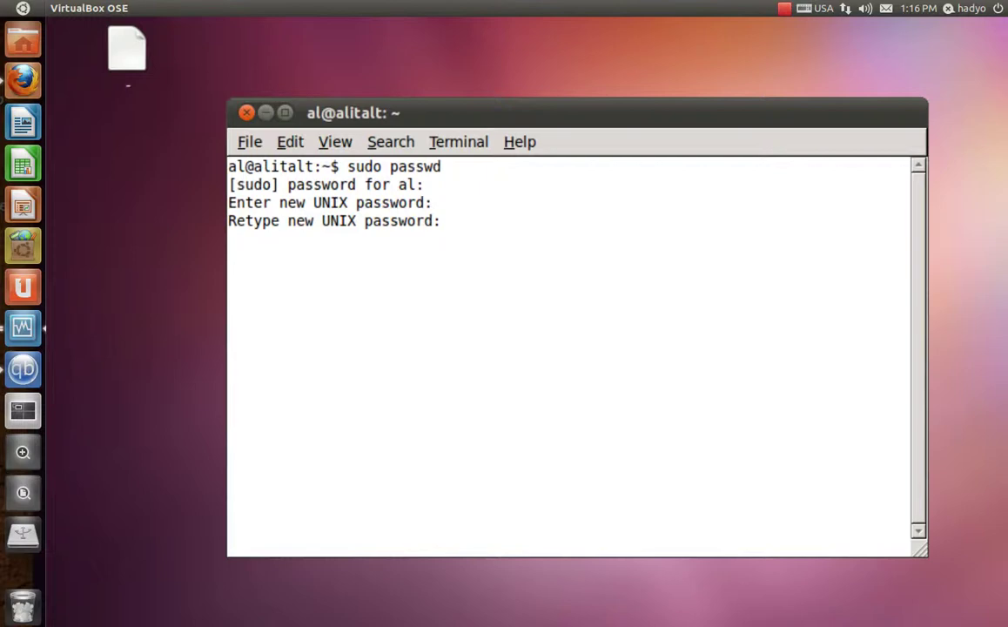
key(Return)
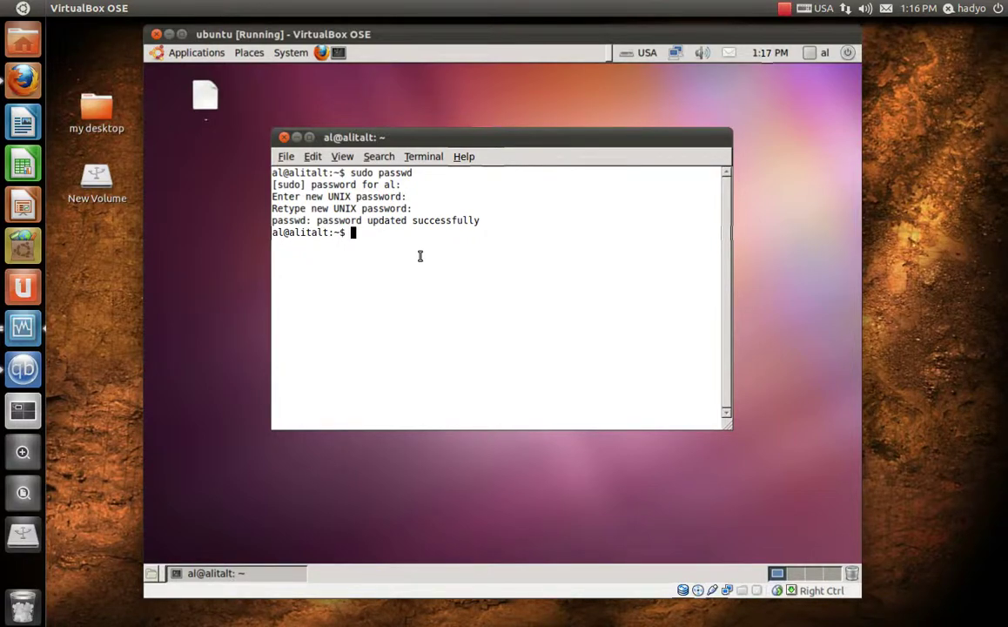
- Switch the guest to full screen and become root with su using the new root password
key(Control_R+f)
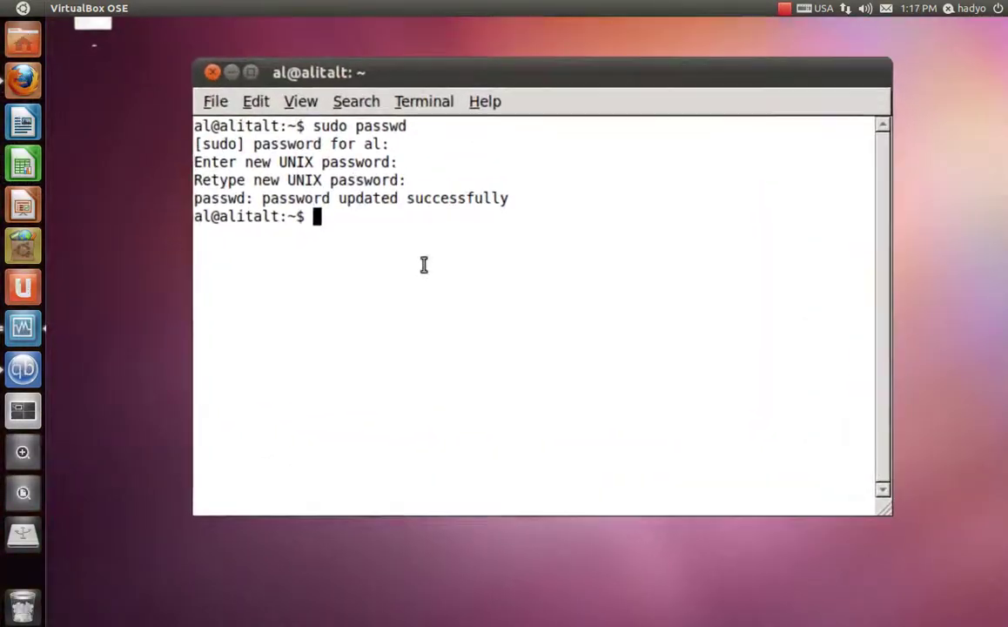
text(su)
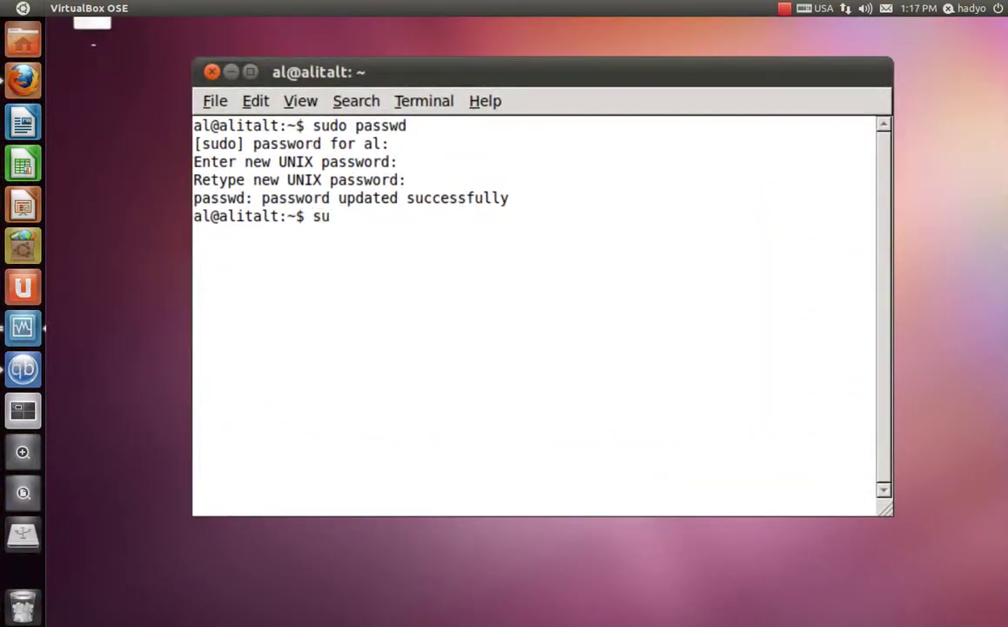
key(Return)
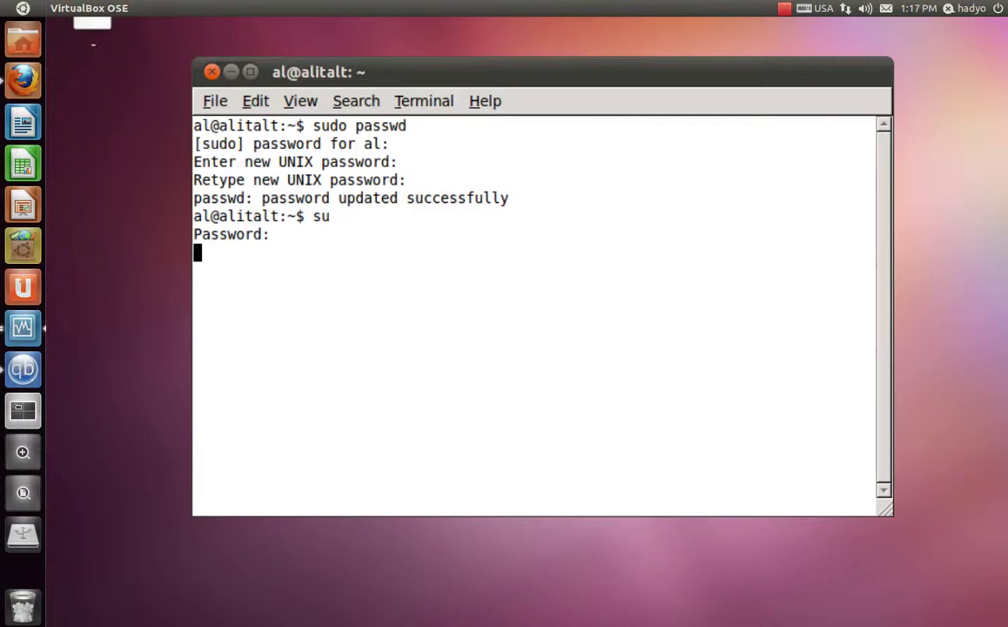
key(Return)
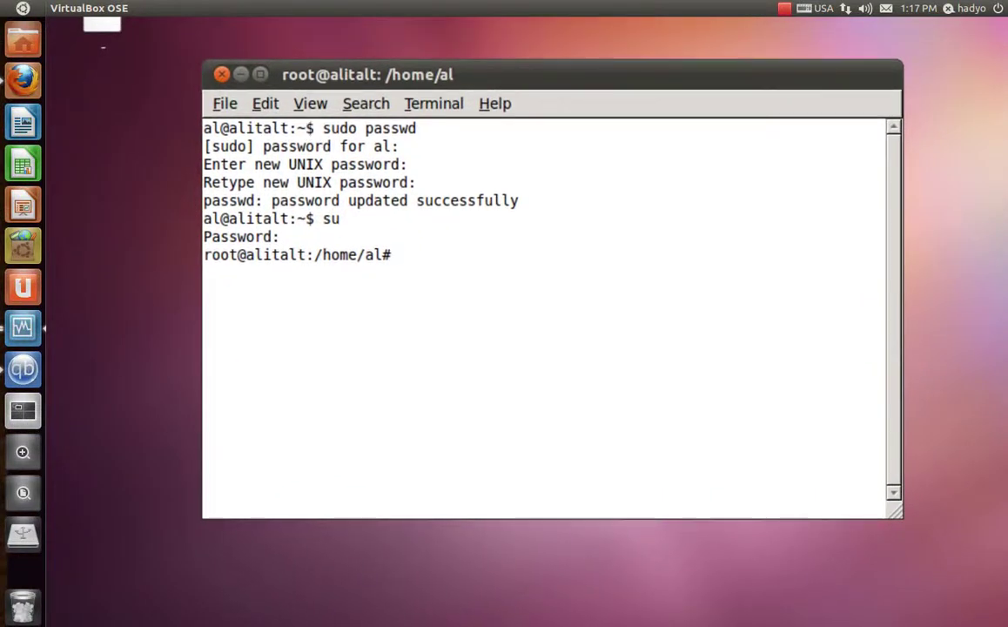
- Return the guest to windowed mode, then exit the root shell and the terminal
key(Control_R+f)
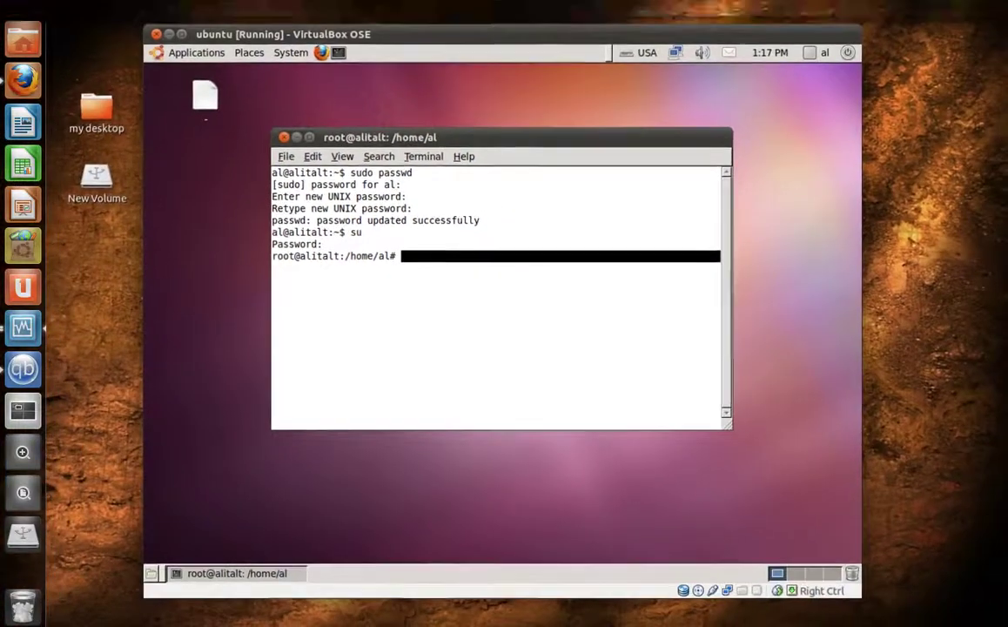
click(284, 138)
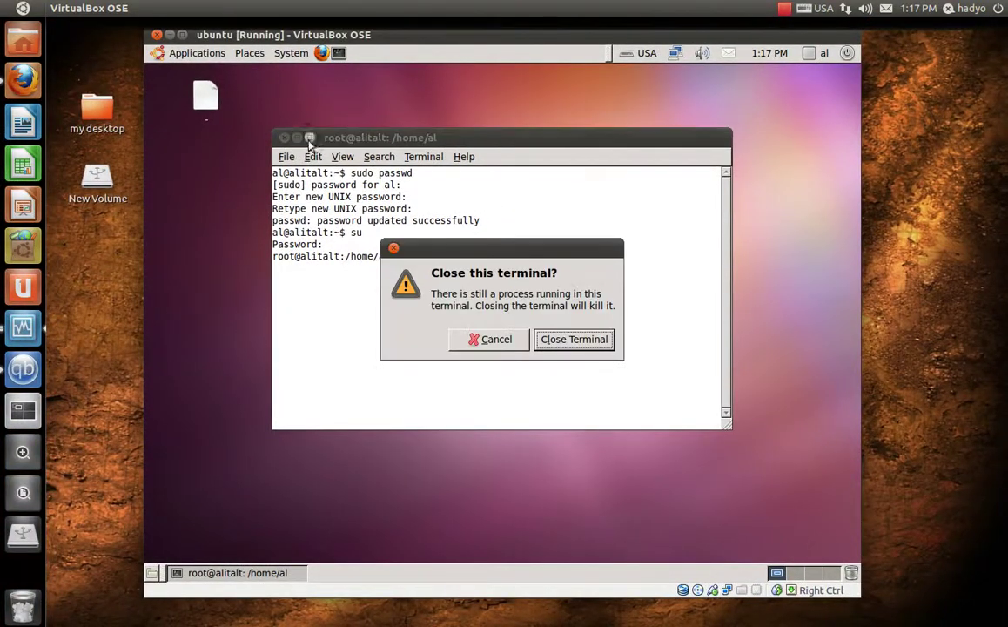
click(483, 339)
text(e)
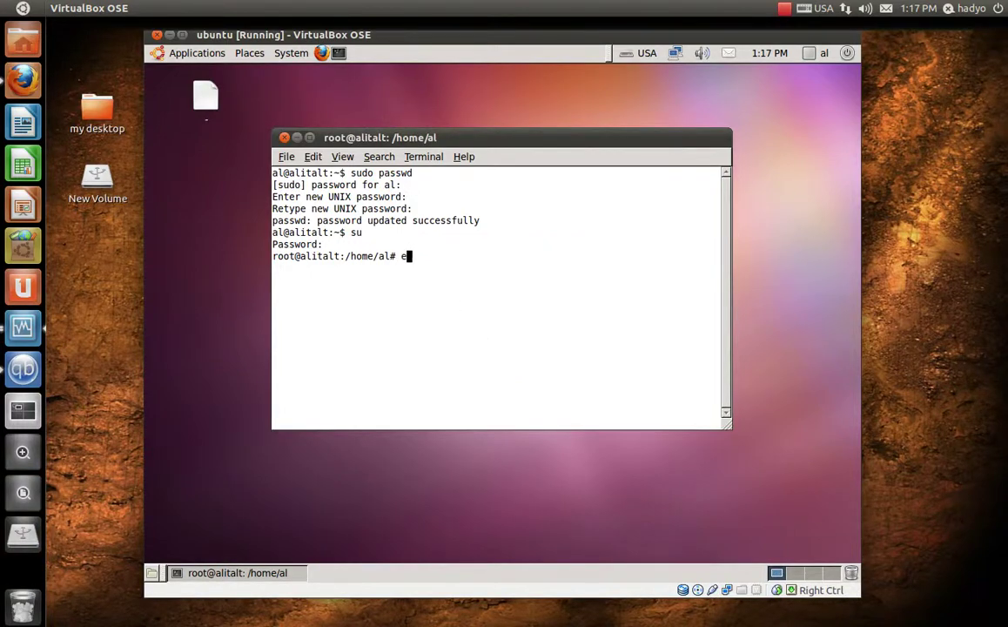
text(xit)
key(Return)
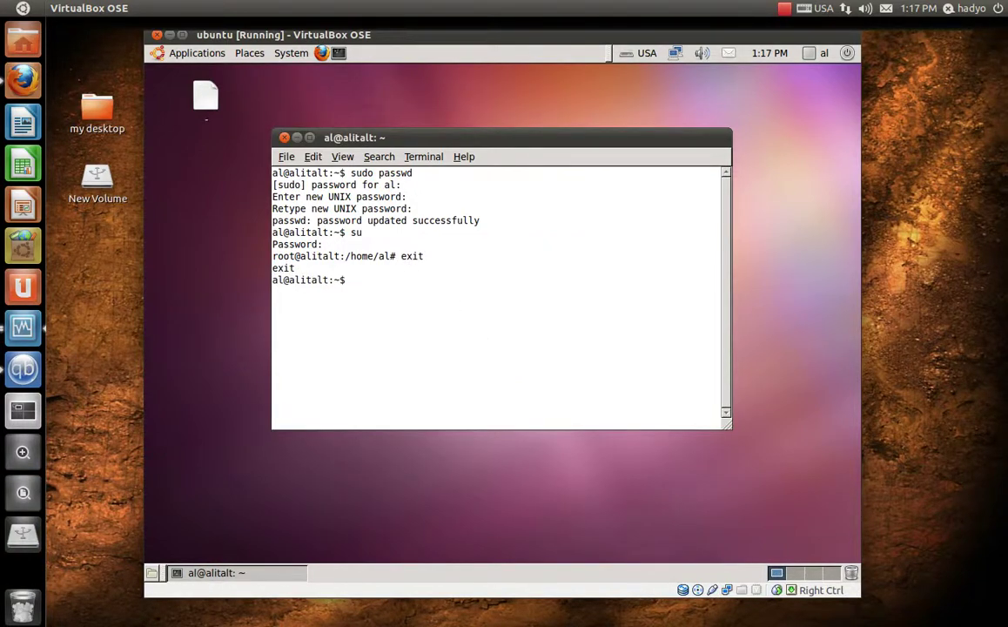
text(exit)
key(Return)
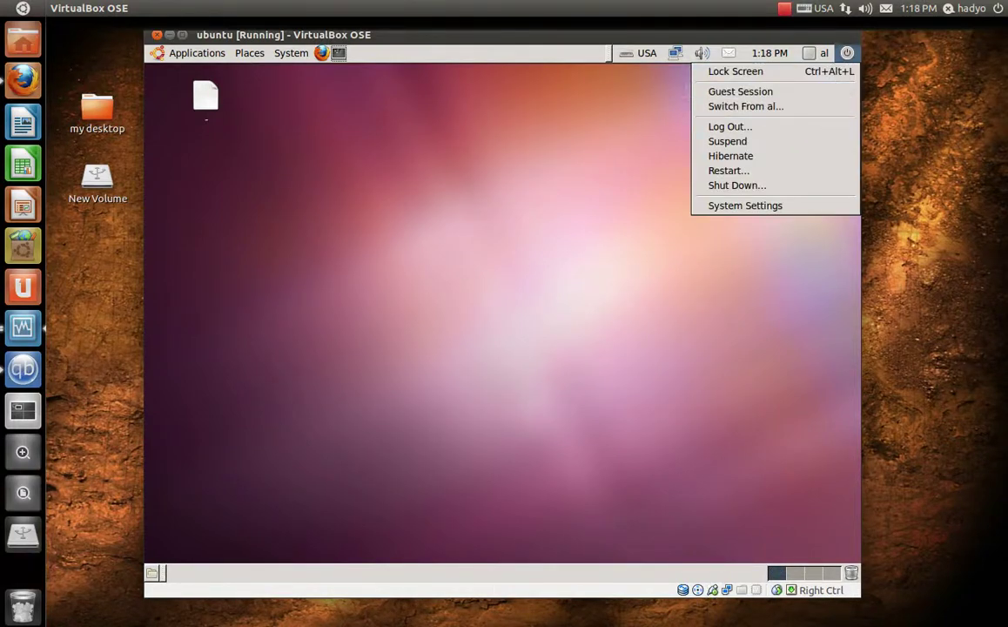
- Log out of the guest session and enter username root and its password at the login screen
click(750, 131)
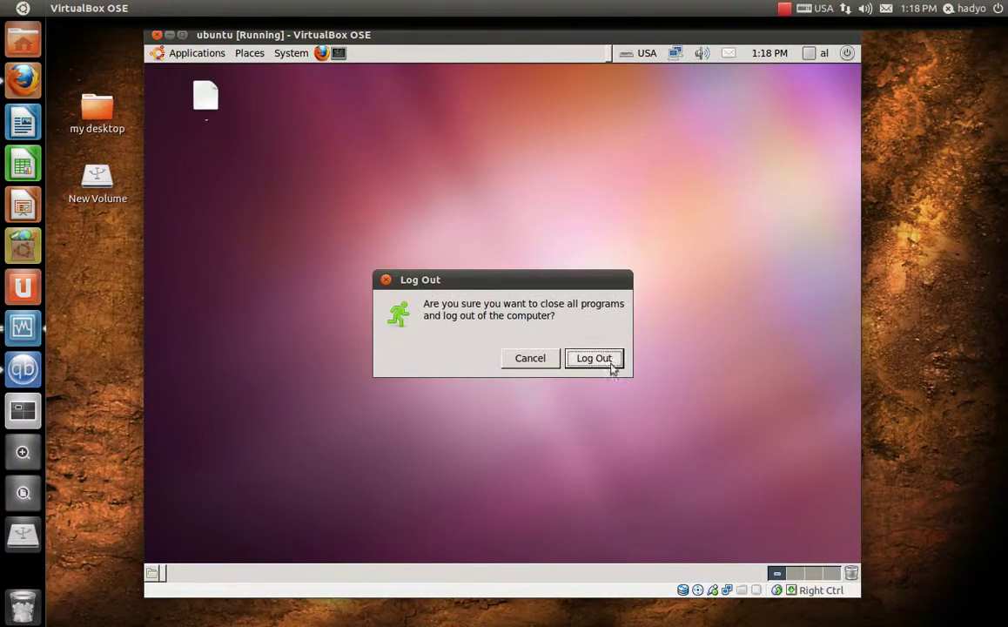
click(599, 362)
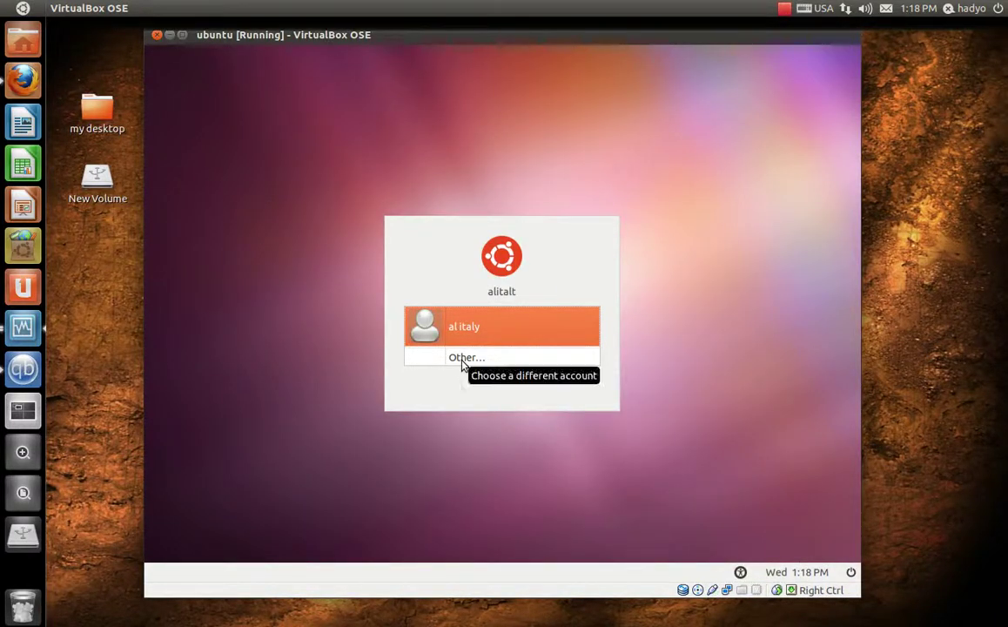
click(462, 363)
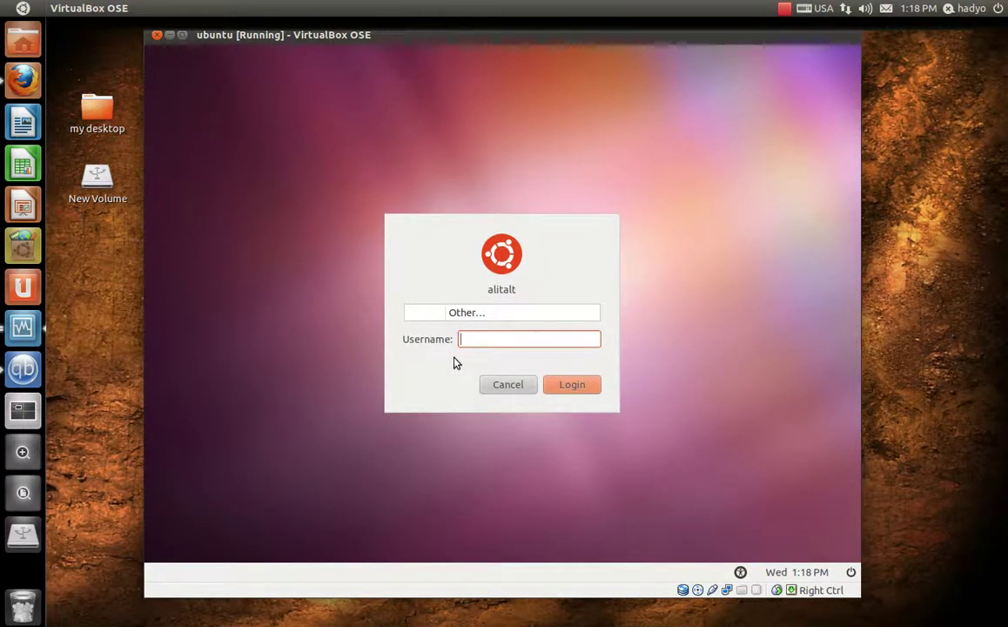
text(root)
click(570, 392)
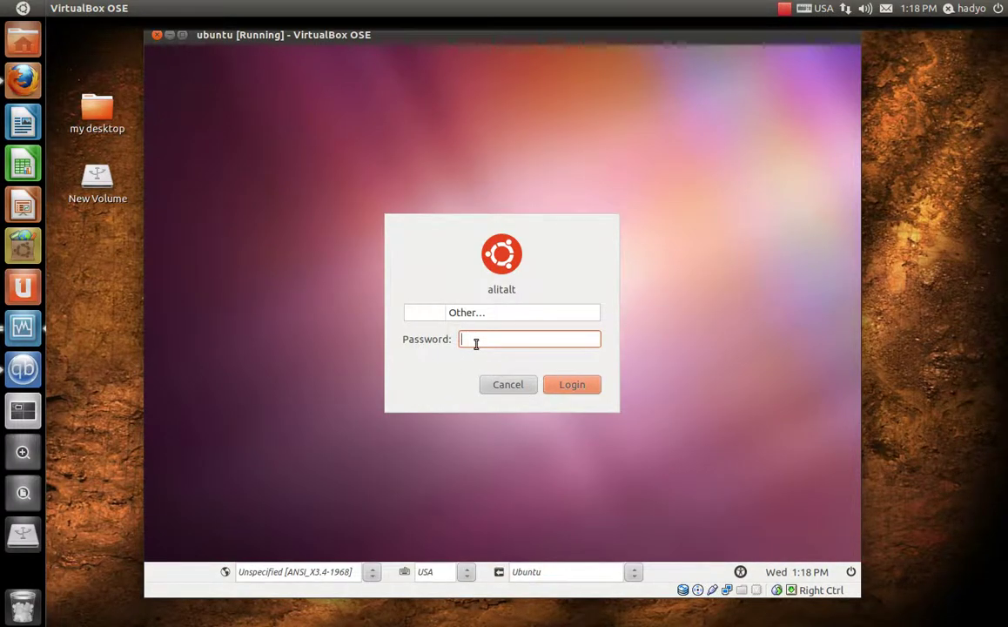
text(root)
- Log in as root, then open the guest desktop's context menu once the session loads
key(Return)
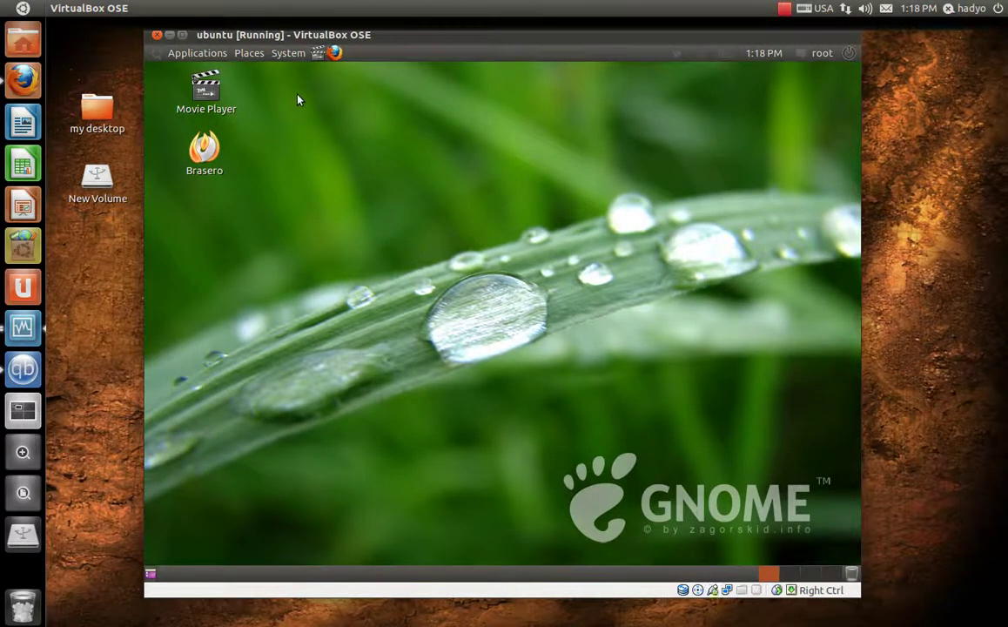
click(821, 54)
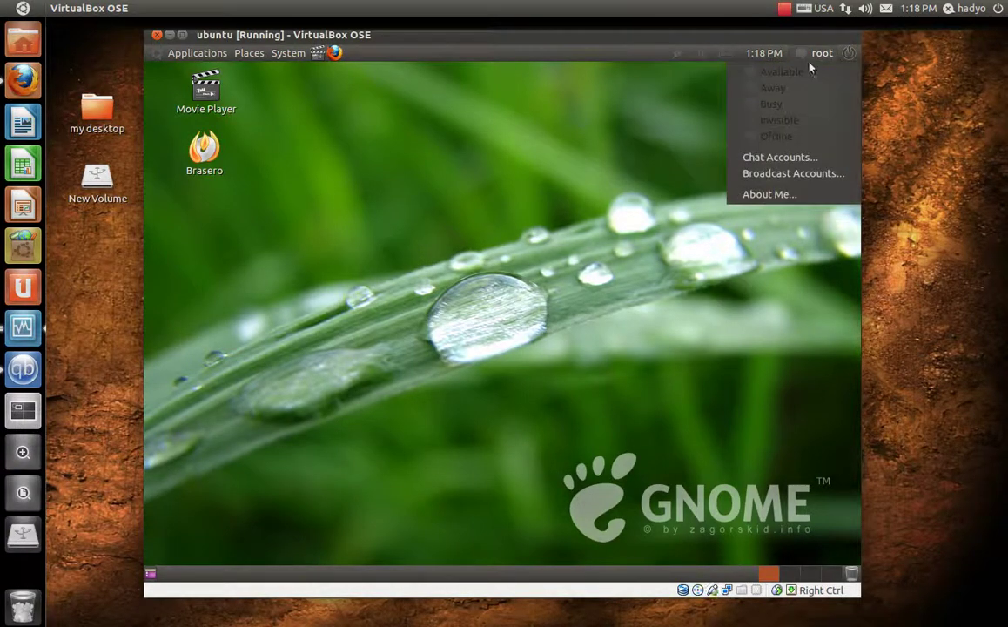
click(634, 207)
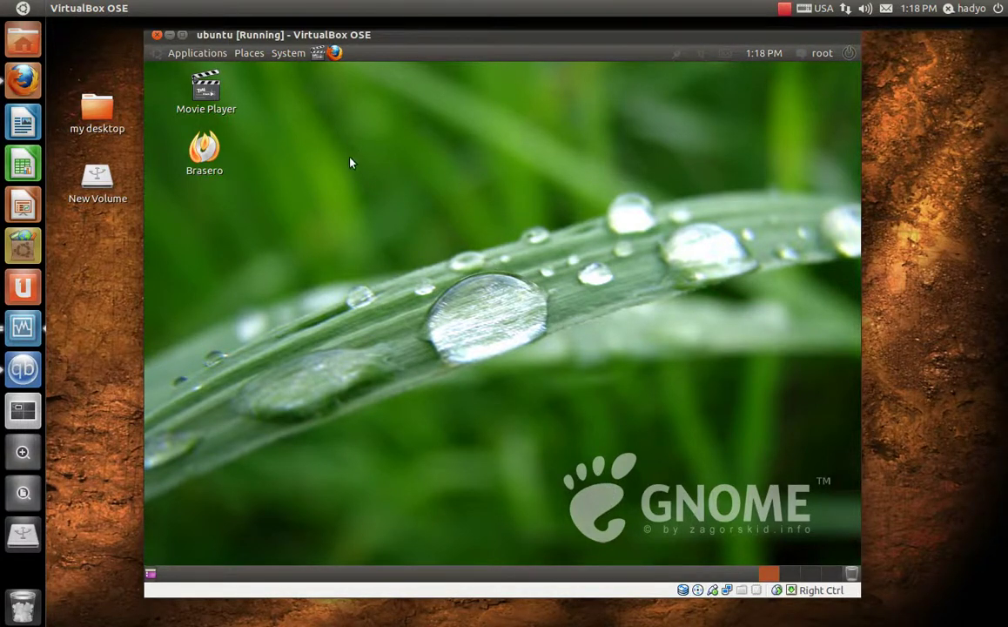
right_click(468, 205)
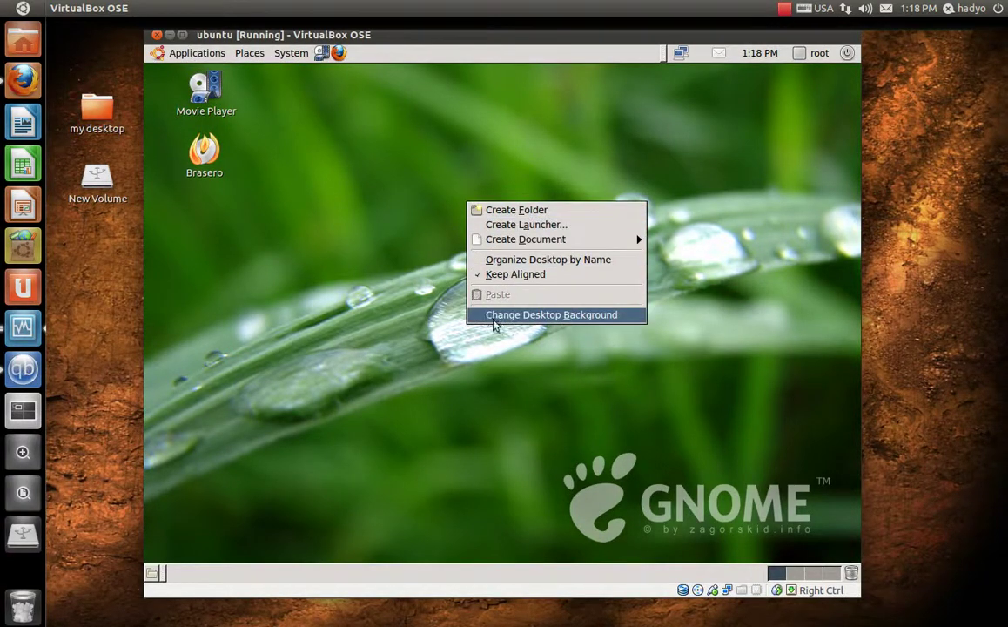
- Set the desktop wallpaper to the green image with white blossoms, in Zoom style
click(558, 317)
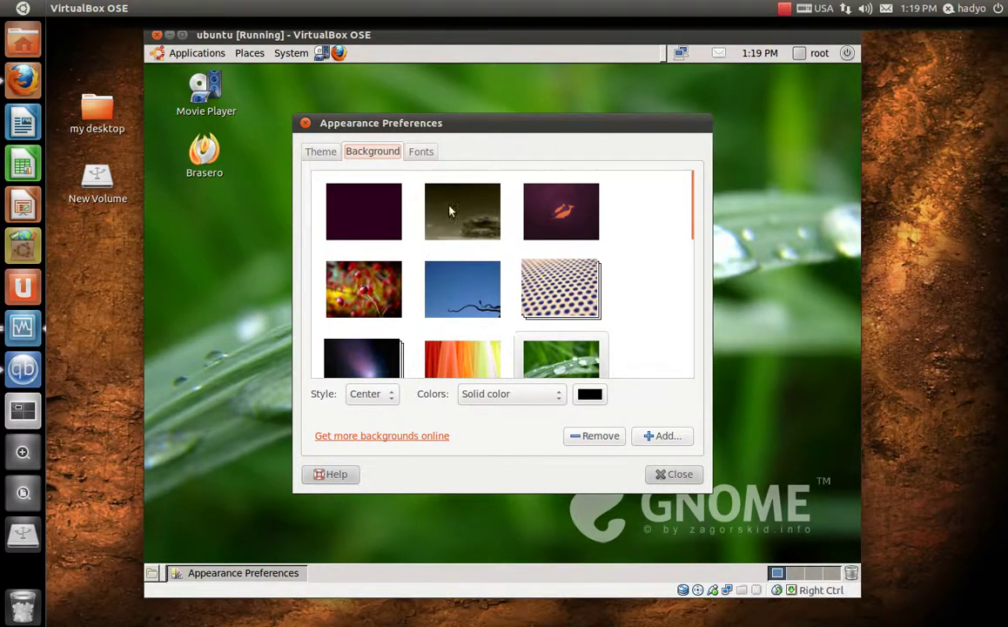
click(450, 211)
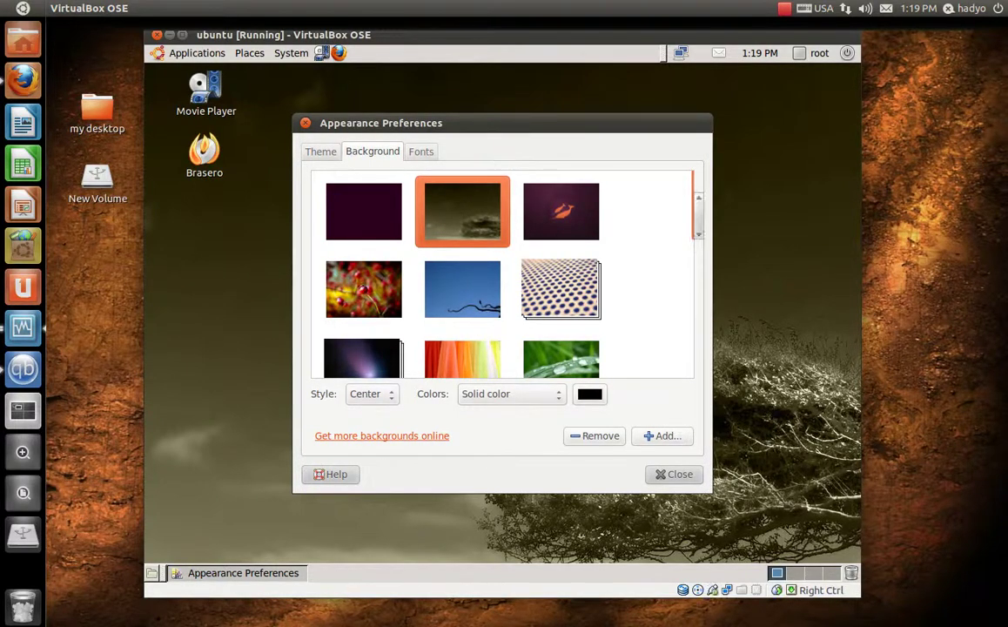
mouse_move(697, 239)
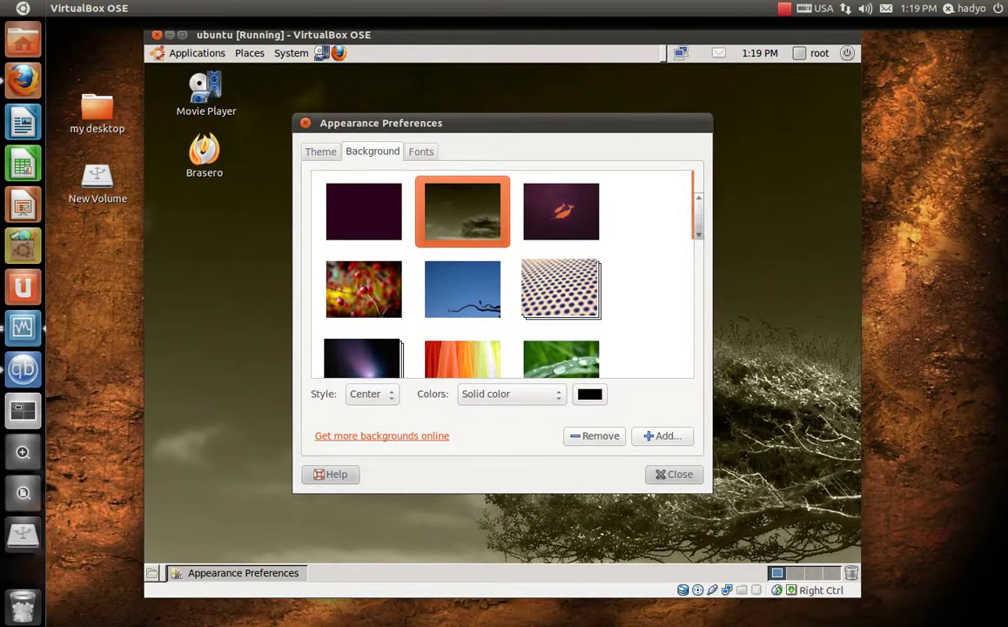
scroll(700, 237, down, 10)
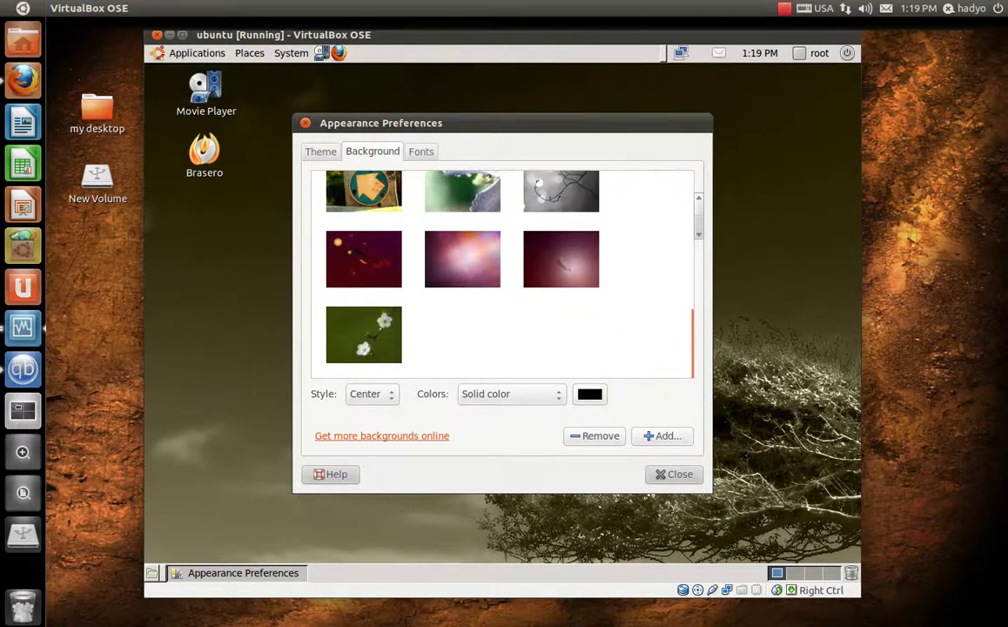
click(383, 315)
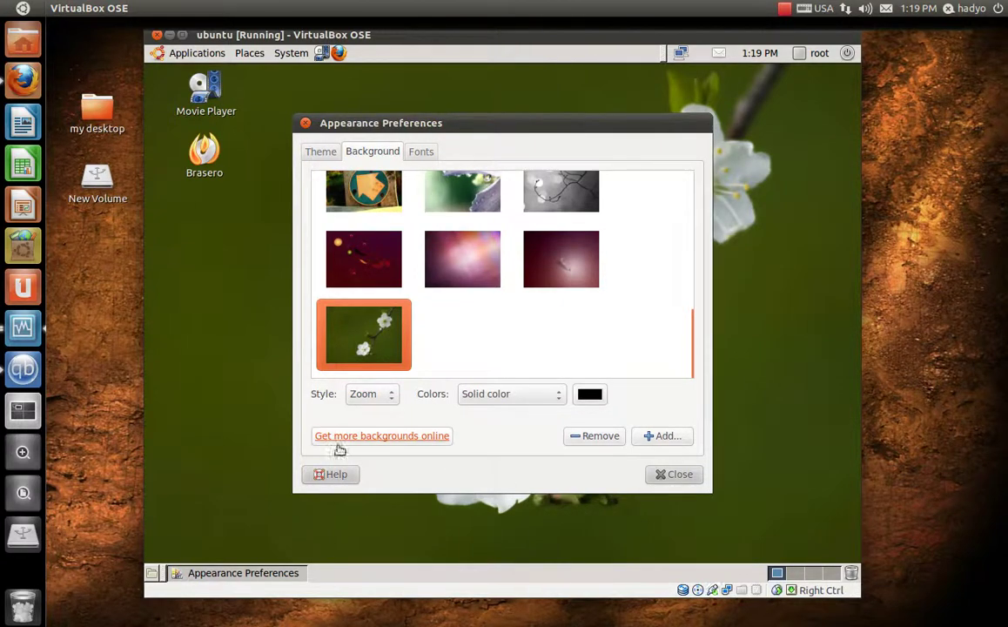
- Browse more backgrounds online and open Aurora at 1280x1024 from art.gnome.org
click(414, 444)
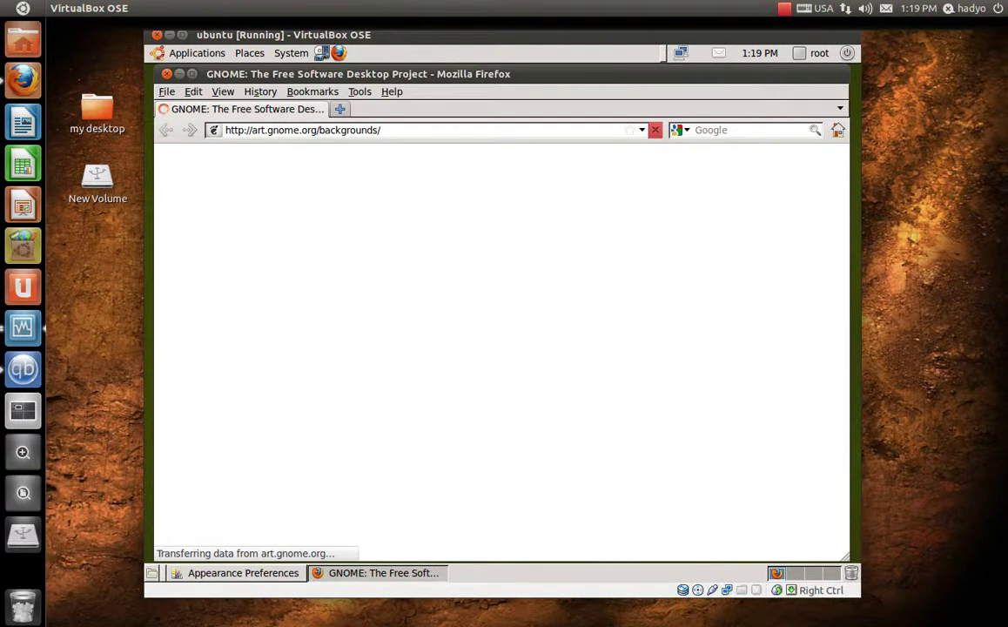
scroll(501, 349, down, 4)
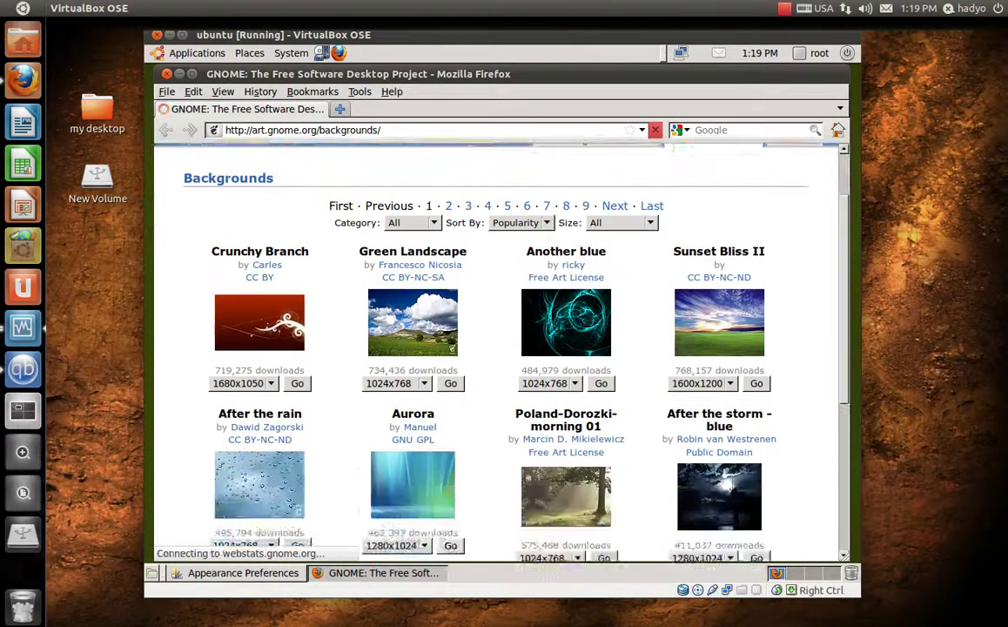
scroll(501, 348, down, 1)
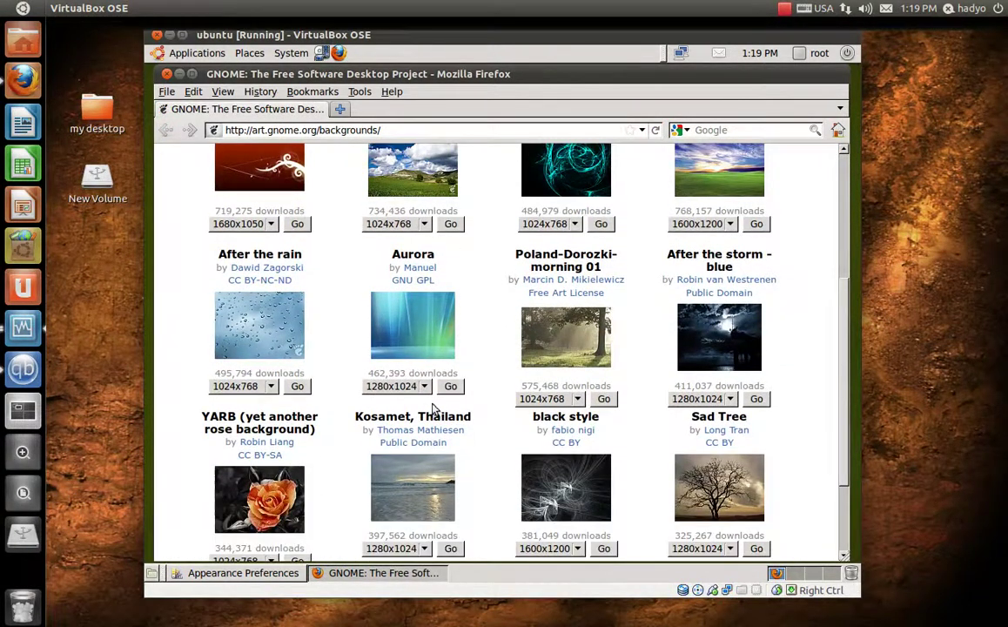
click(393, 386)
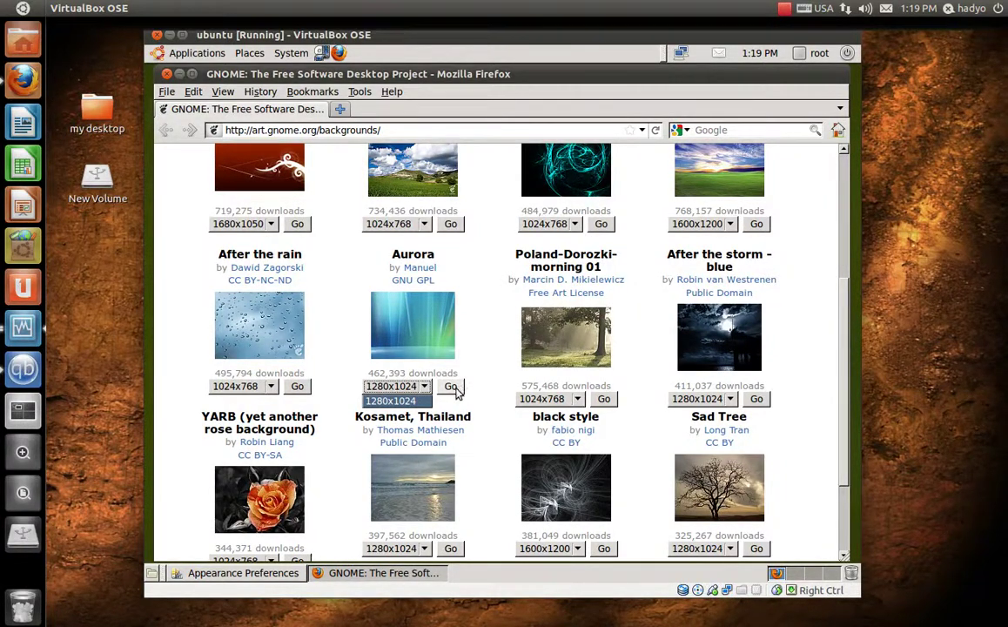
click(453, 391)
click(452, 388)
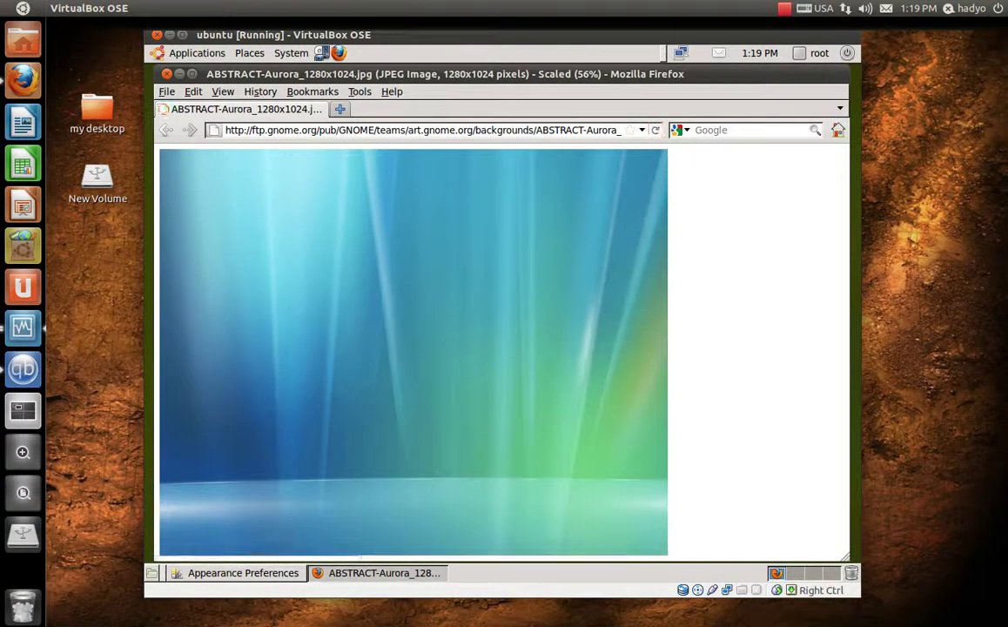
- Bring up the image options for ABSTRACT-Aurora_1280x1024.jpg in Firefox
click(373, 290)
click(396, 281)
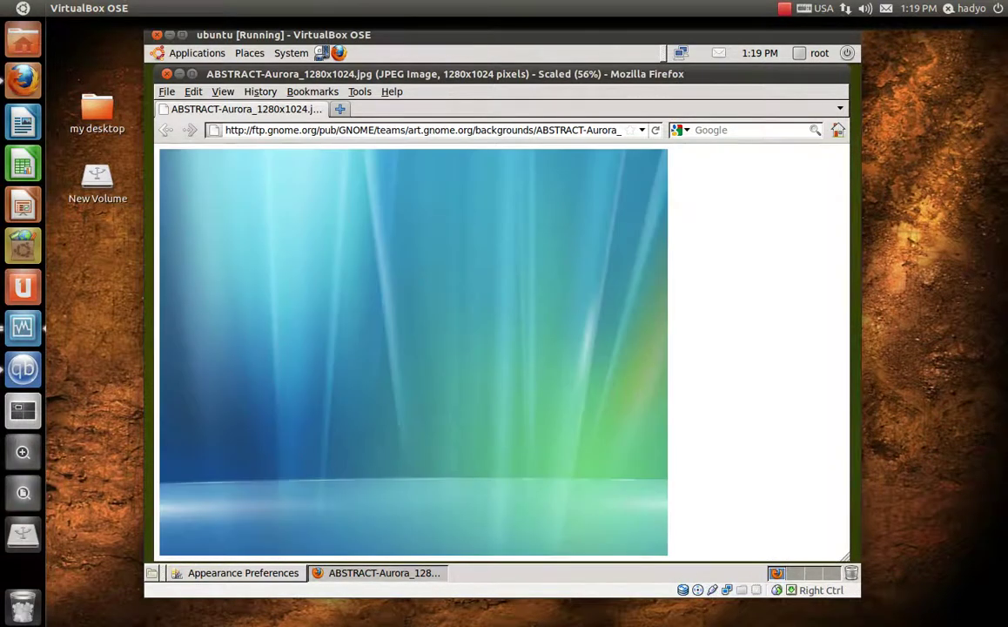
right_click(396, 282)
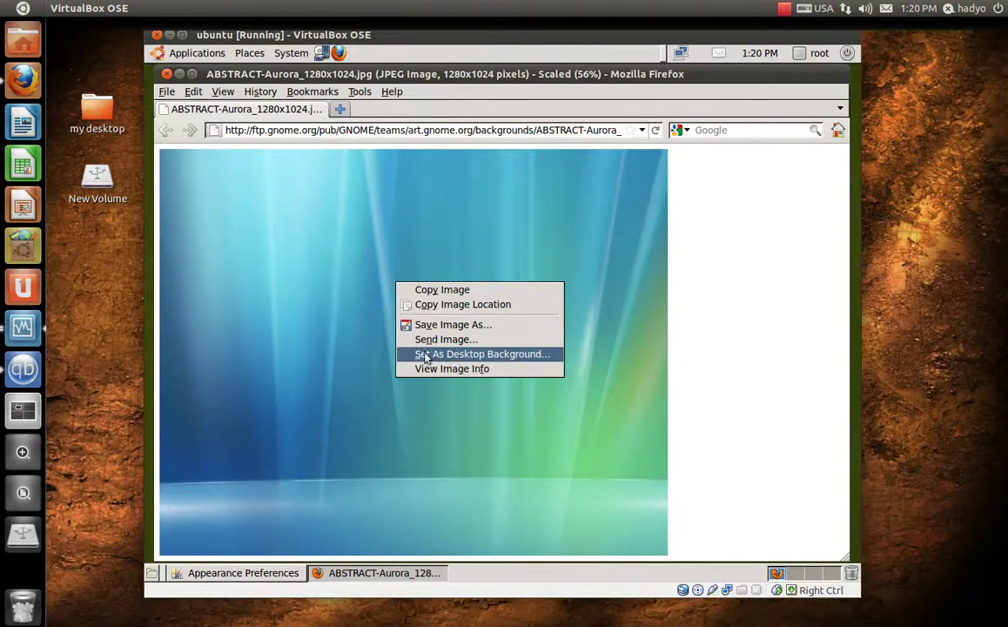
- Set the Aurora image as desktop background, centred on black, and minimize Firefox
click(488, 357)
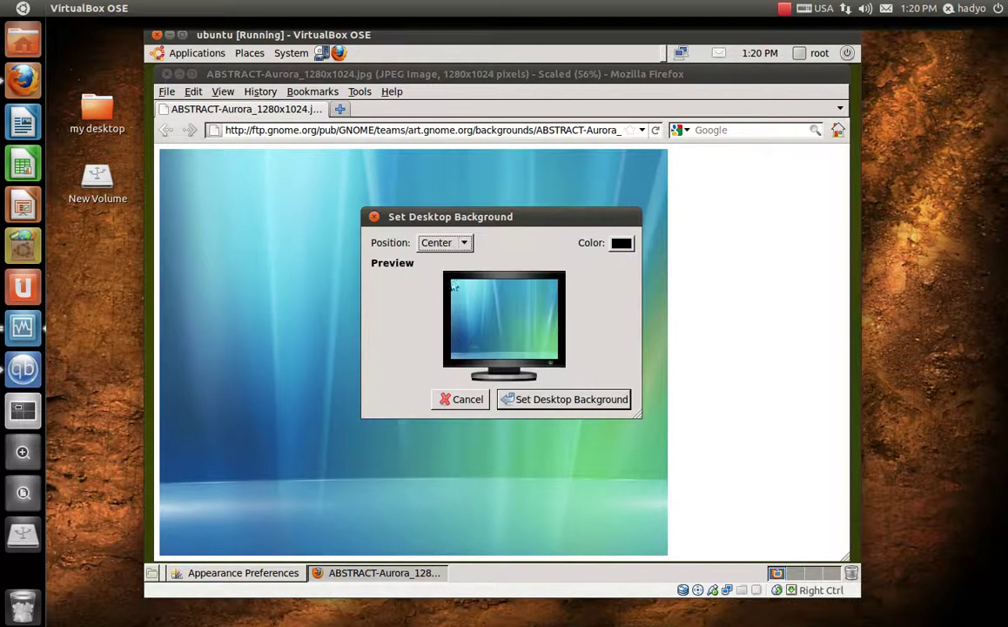
click(459, 242)
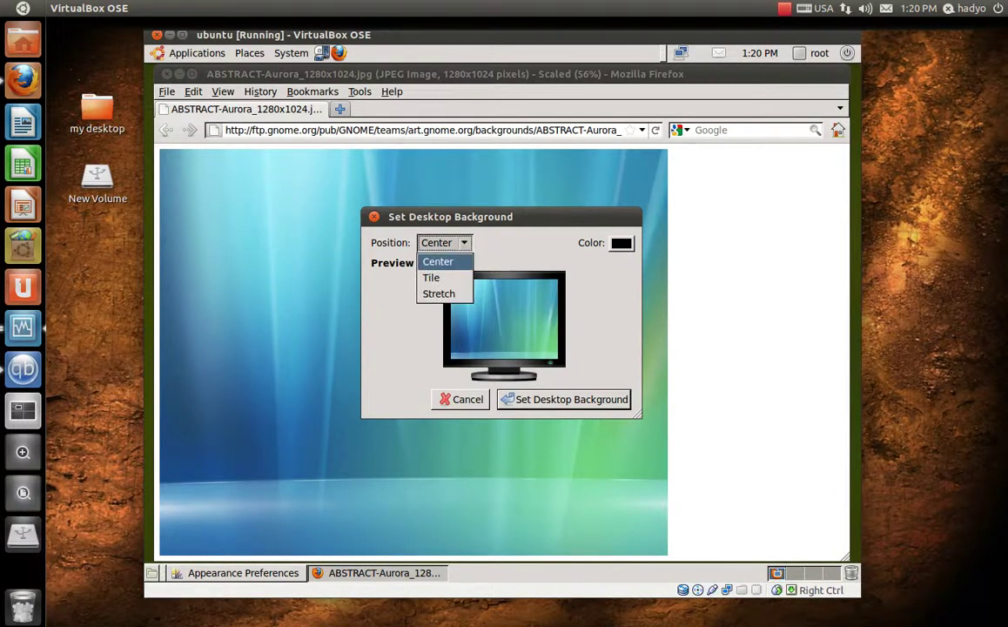
click(449, 263)
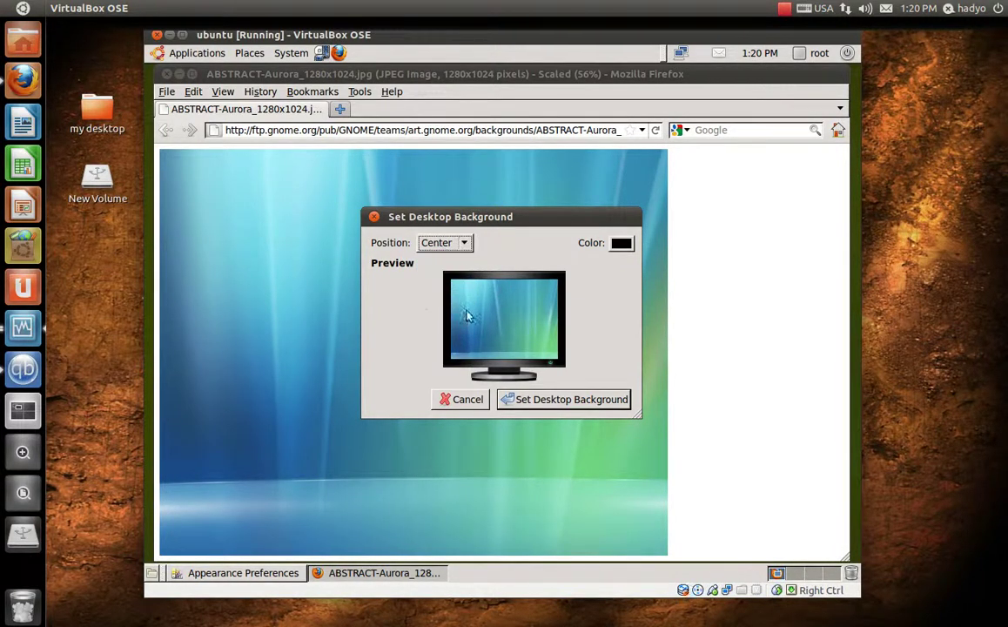
click(621, 244)
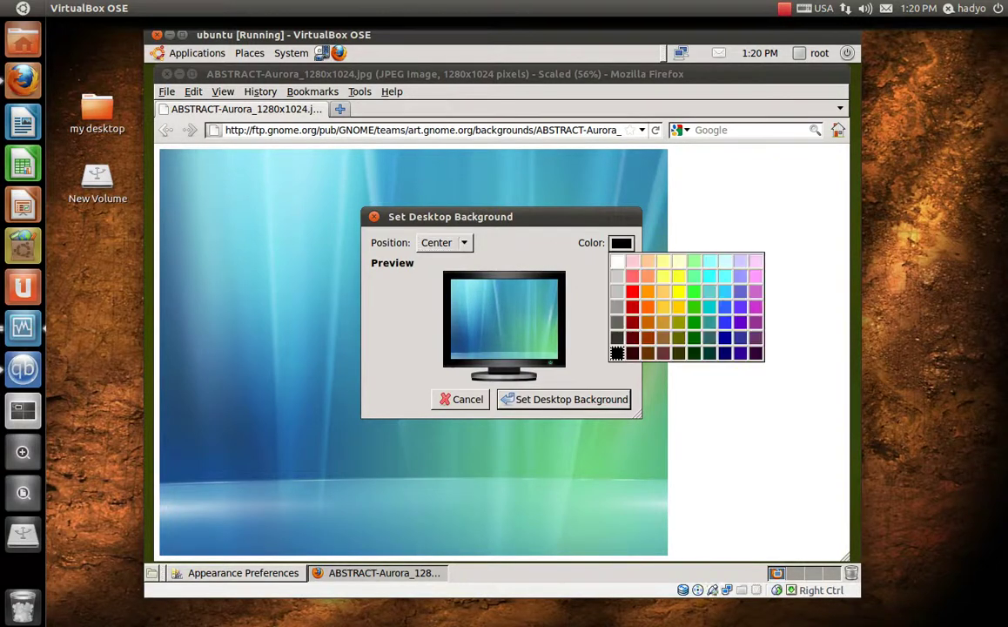
click(601, 252)
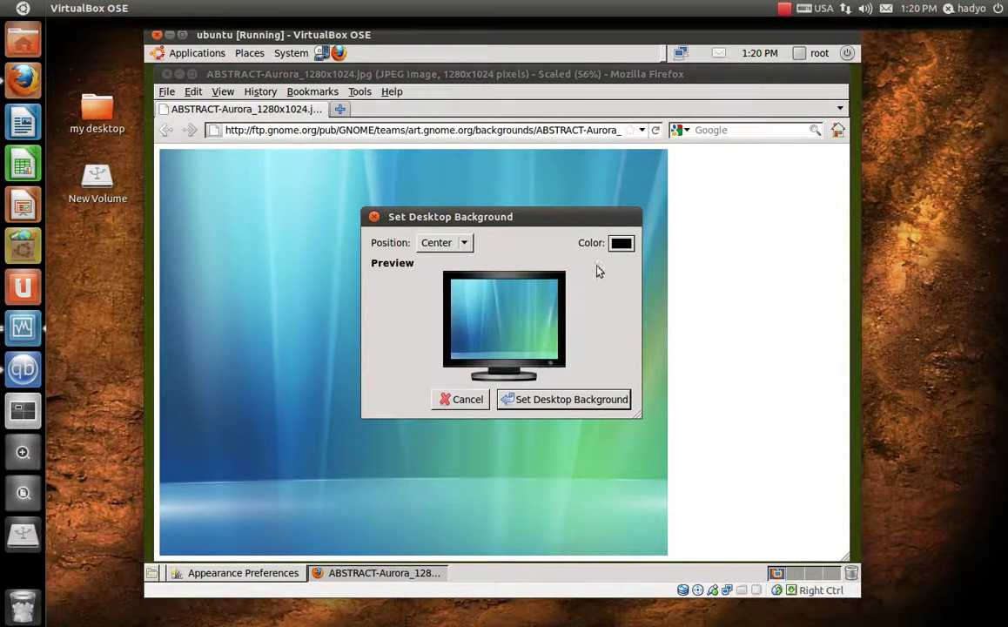
click(537, 403)
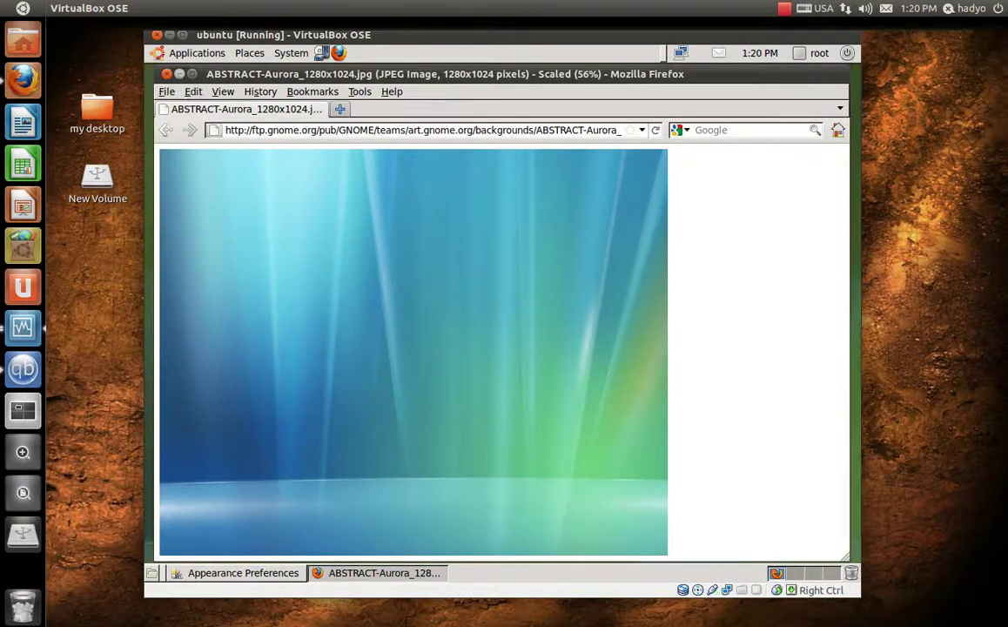
click(180, 74)
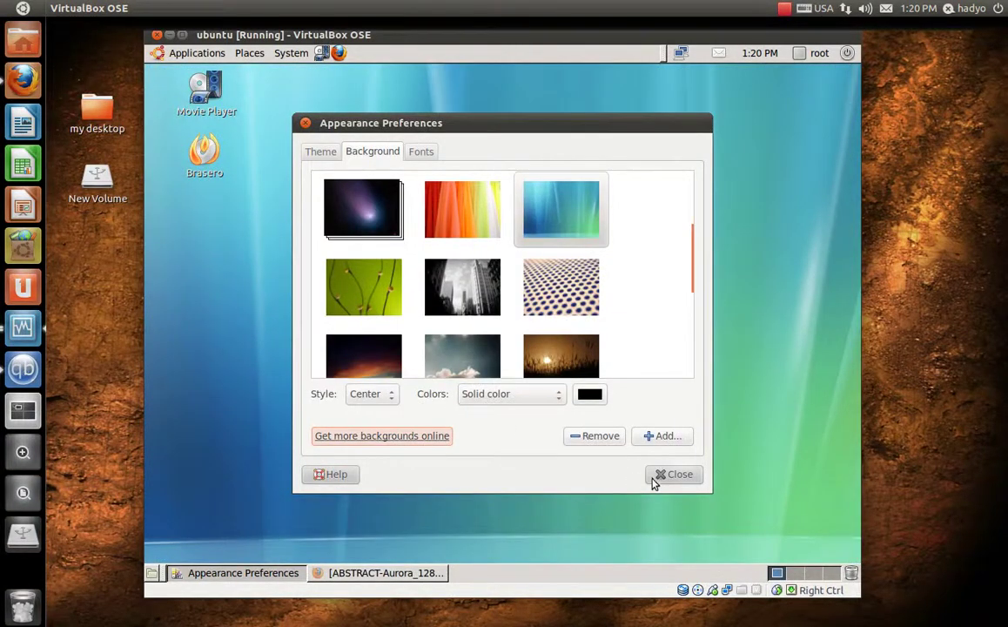
- Close Appearance Preferences and reopen it from the desktop's background settings
drag(457, 126, 431, 123)
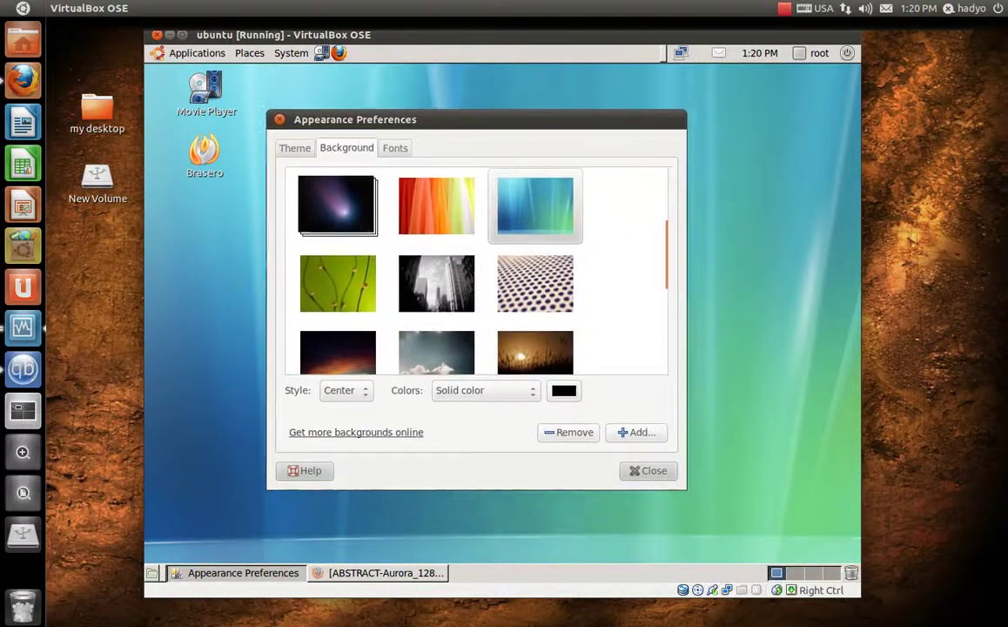
click(652, 475)
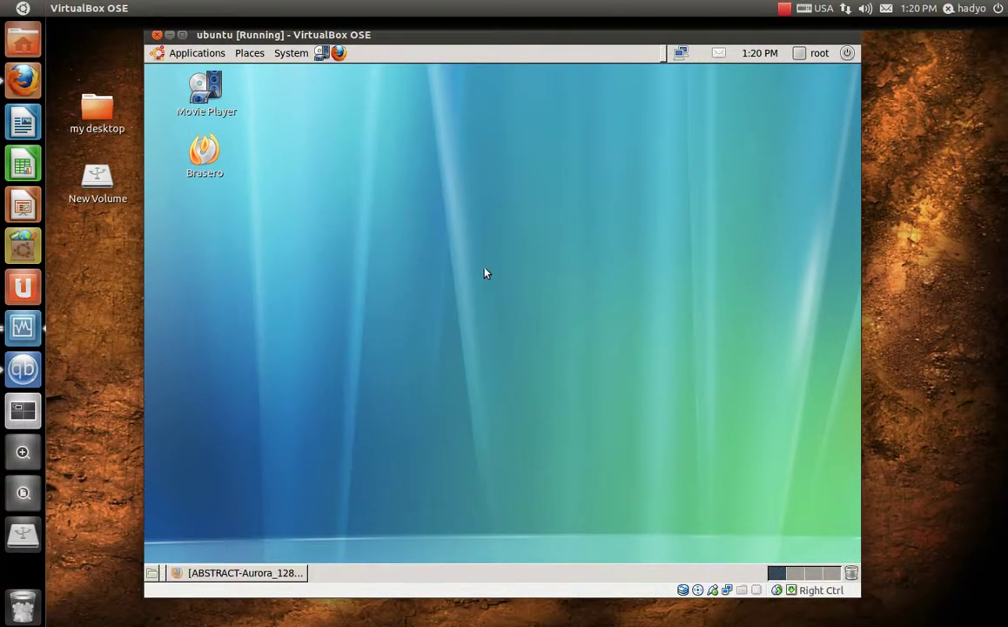
right_click(461, 228)
click(484, 340)
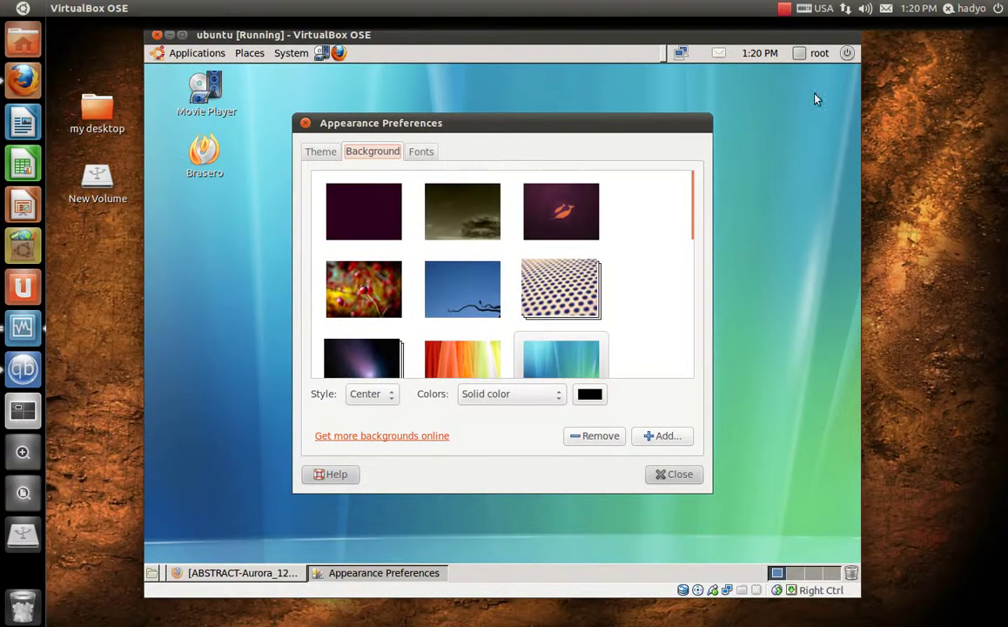
- Try Ambiance, Clearlooks and High Contrast Inverse, settle on Dust, and browse more themes online
click(317, 155)
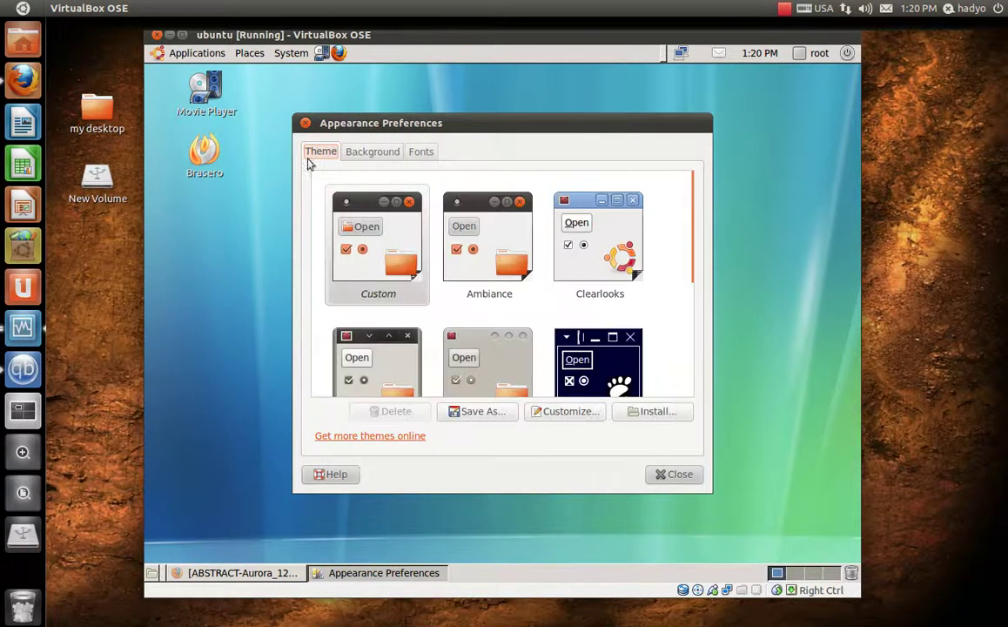
click(495, 233)
click(557, 235)
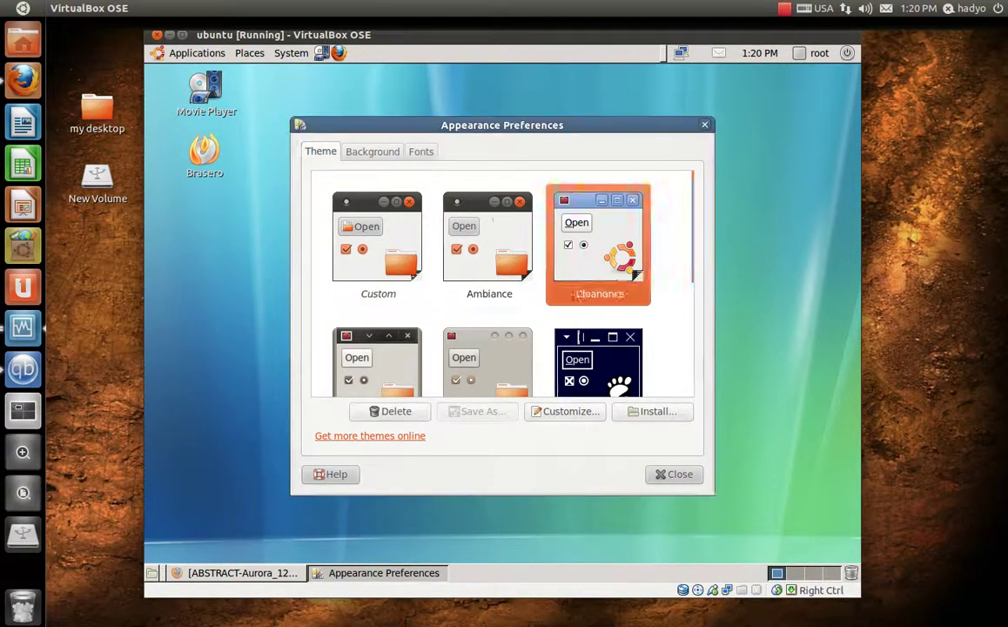
scroll(595, 267, down, 3)
click(595, 261)
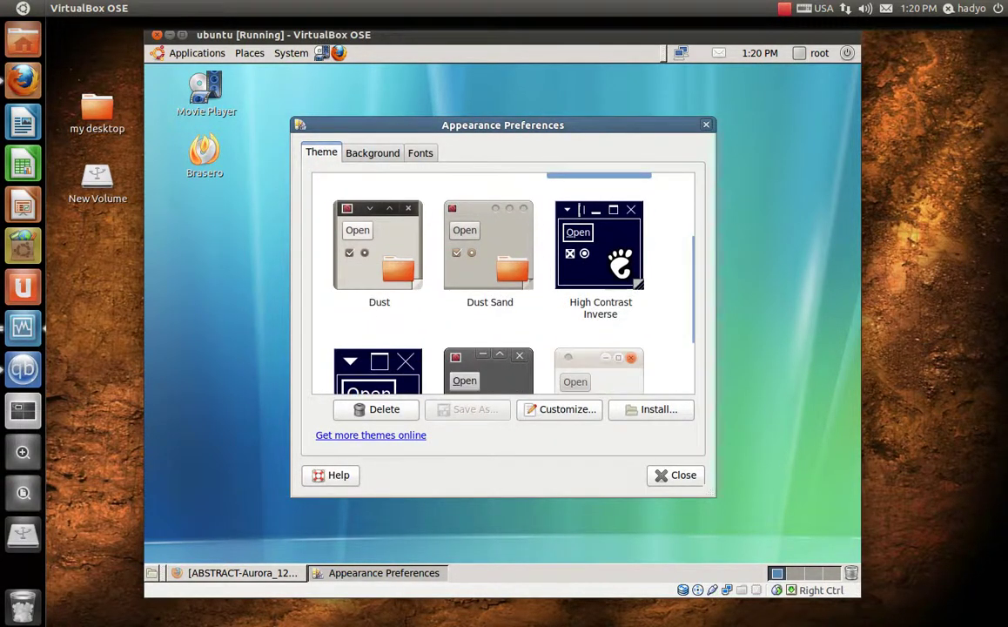
click(353, 229)
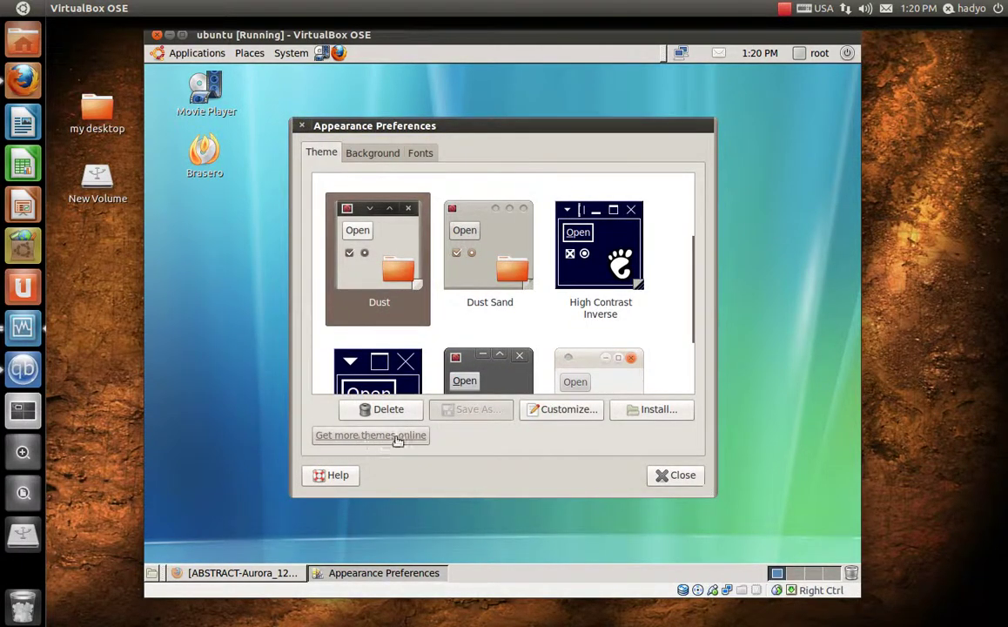
click(380, 436)
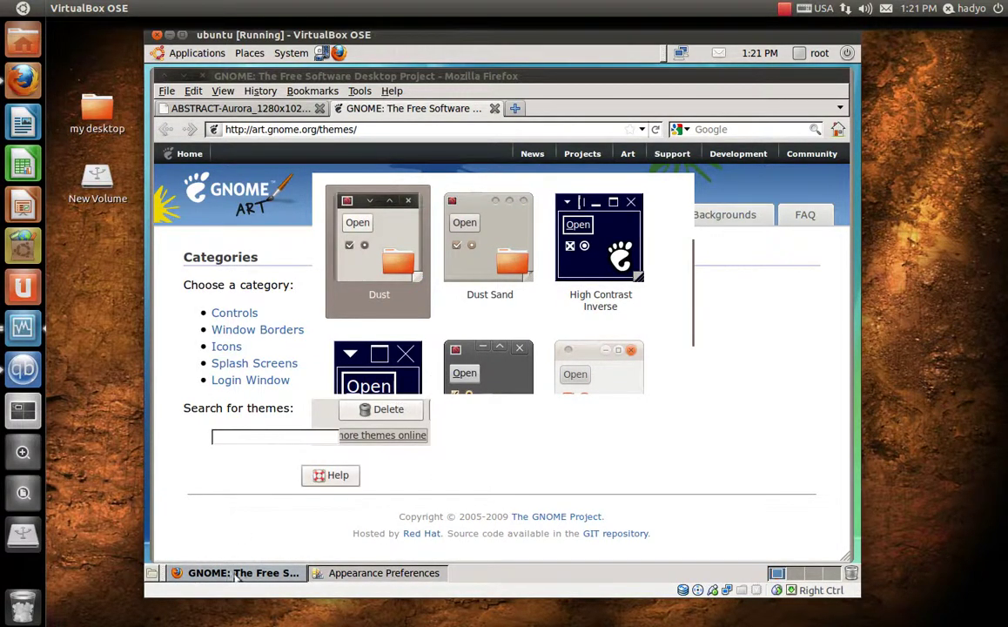
- Save the Vista Basic window-border package MCity-VistaBasic.tar.gz, then close Firefox and both tabs
click(254, 440)
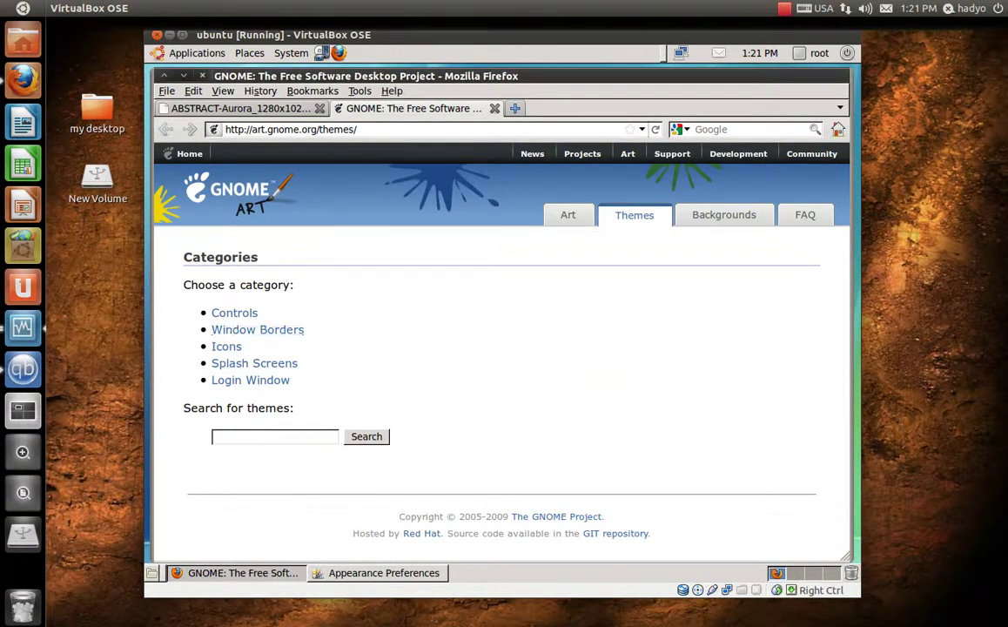
click(242, 332)
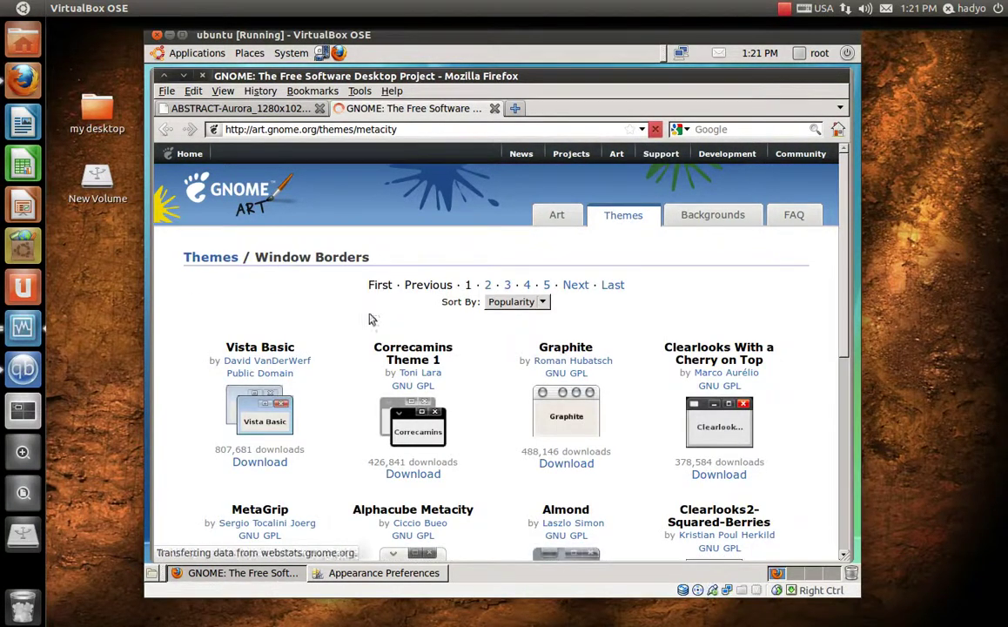
scroll(329, 430, down, 1)
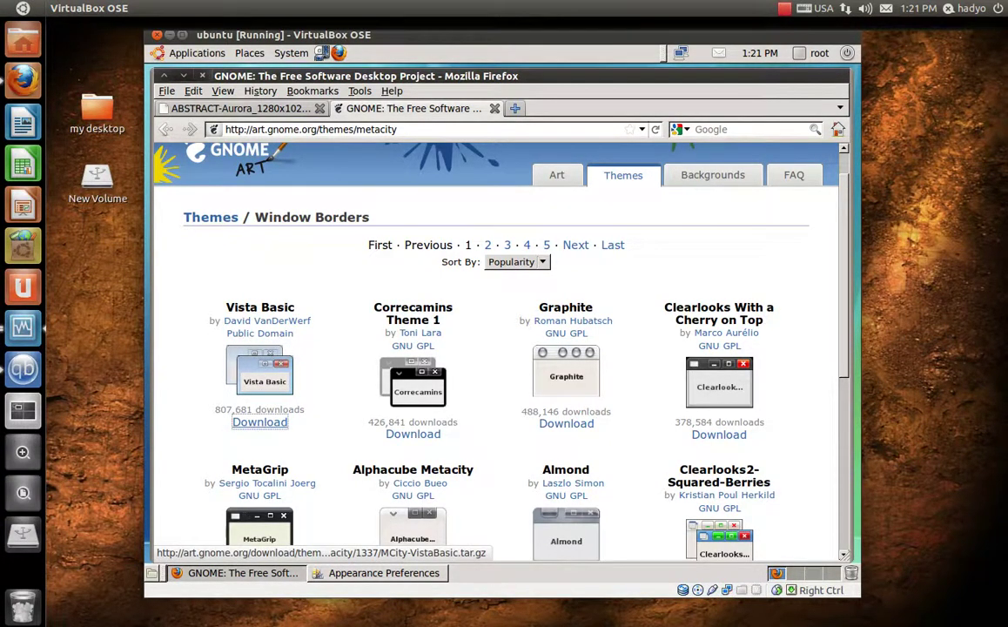
click(258, 424)
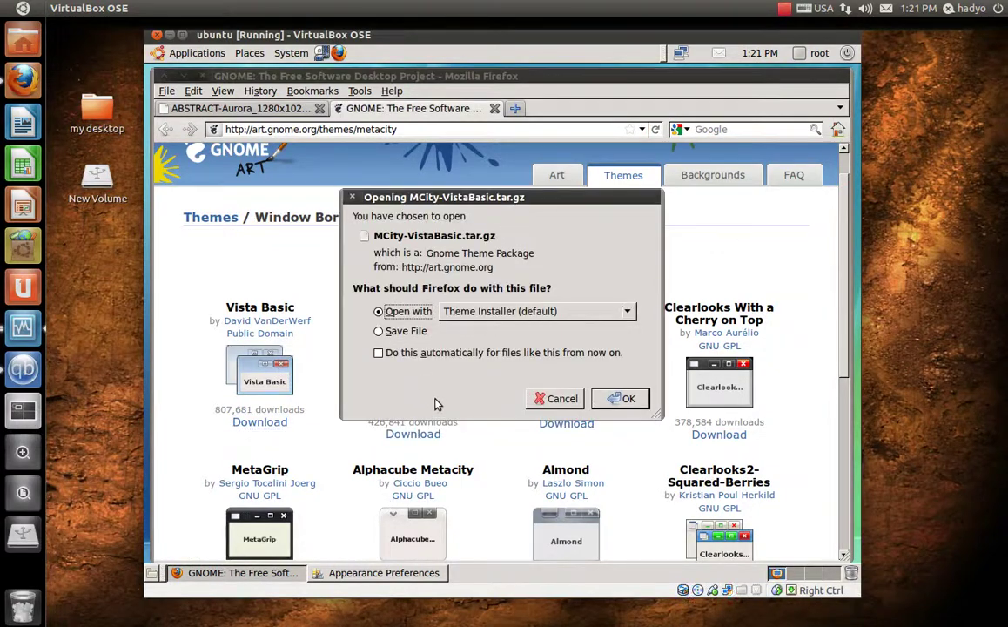
click(405, 332)
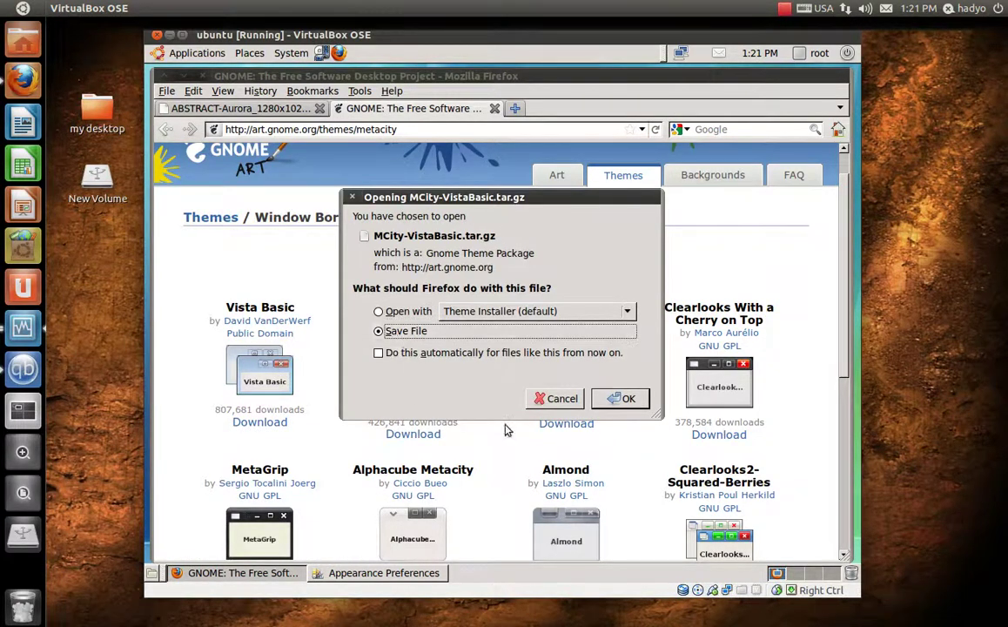
click(622, 398)
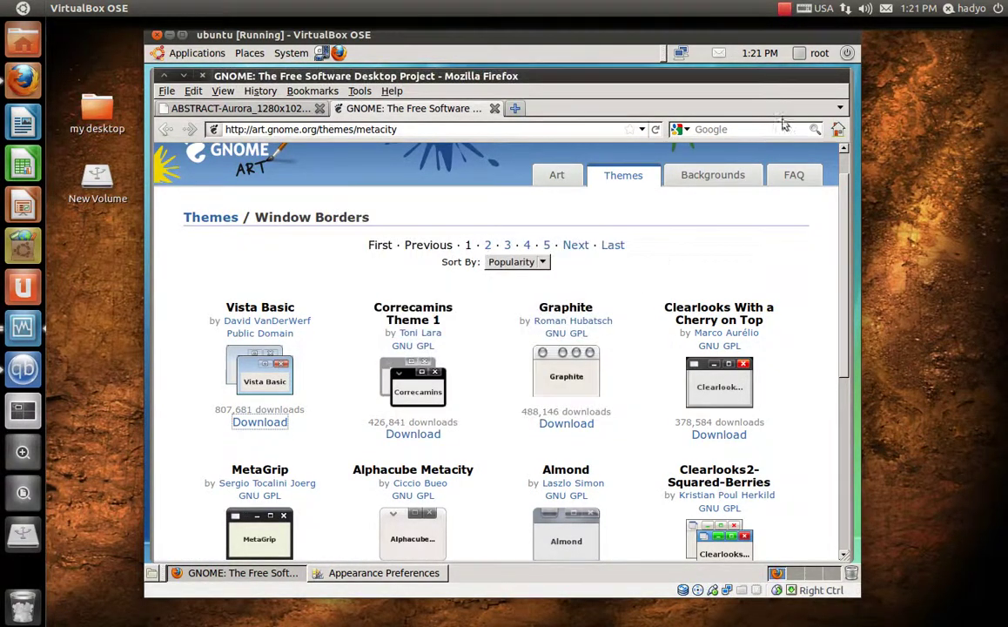
click(202, 77)
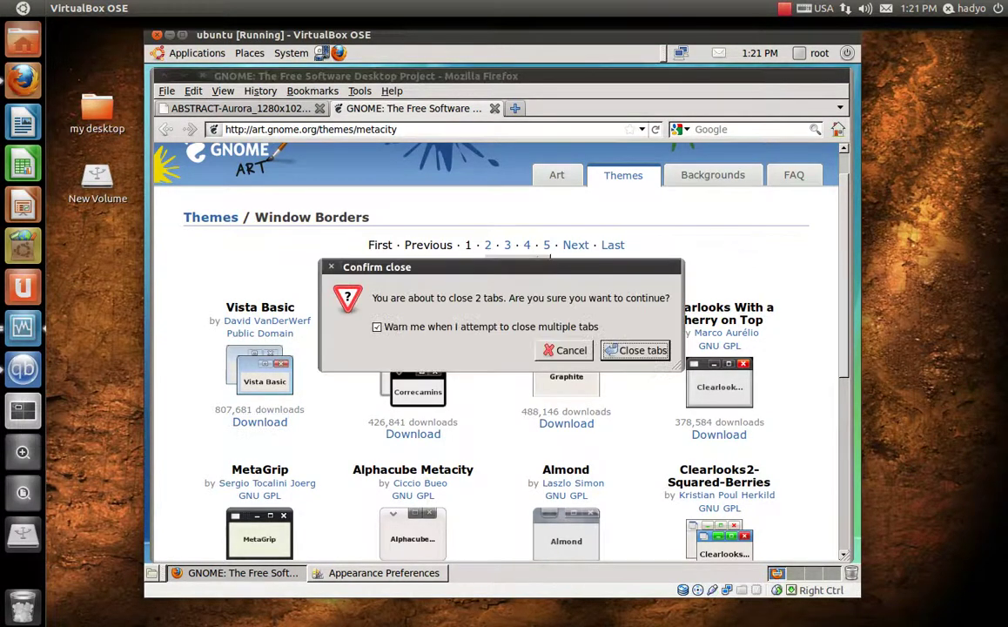
click(634, 351)
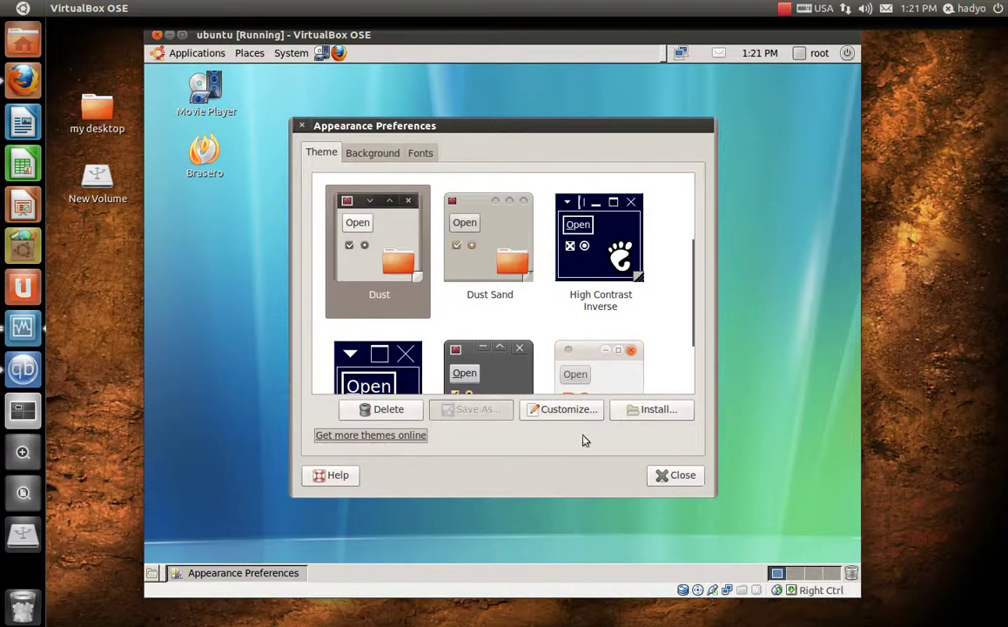
click(649, 416)
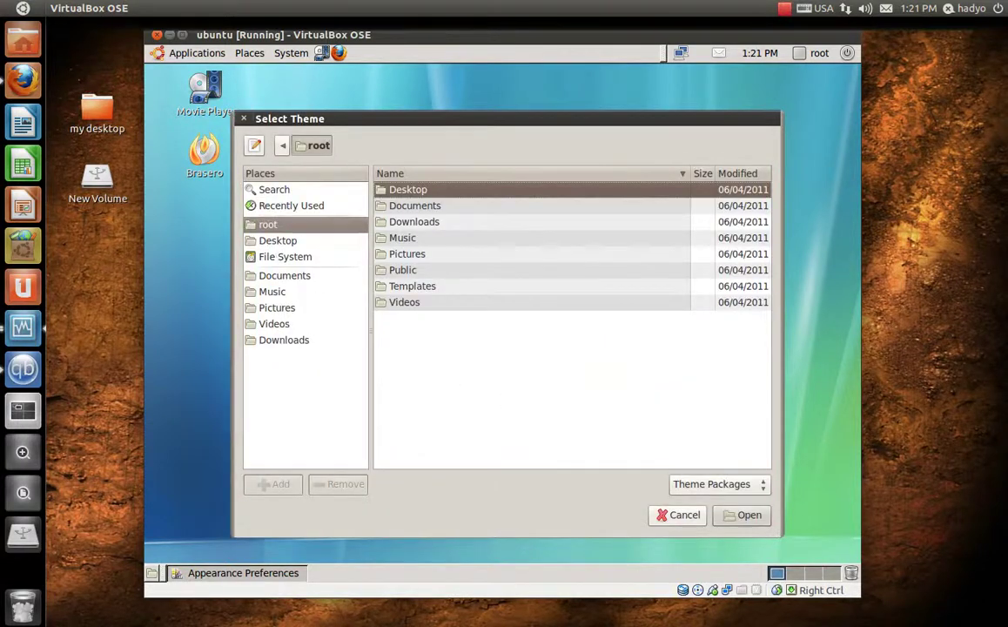
click(266, 242)
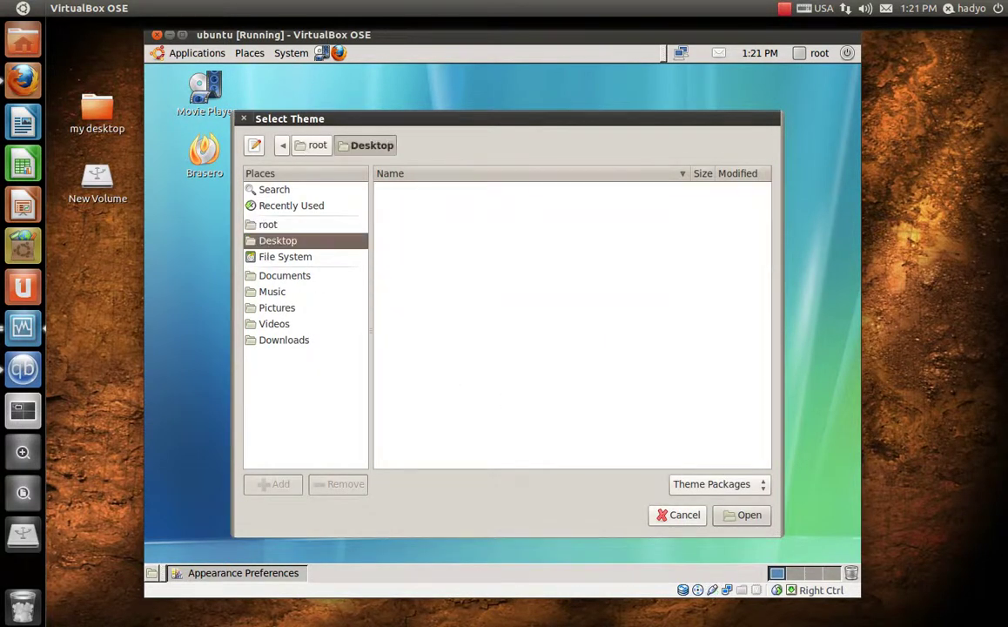
click(285, 277)
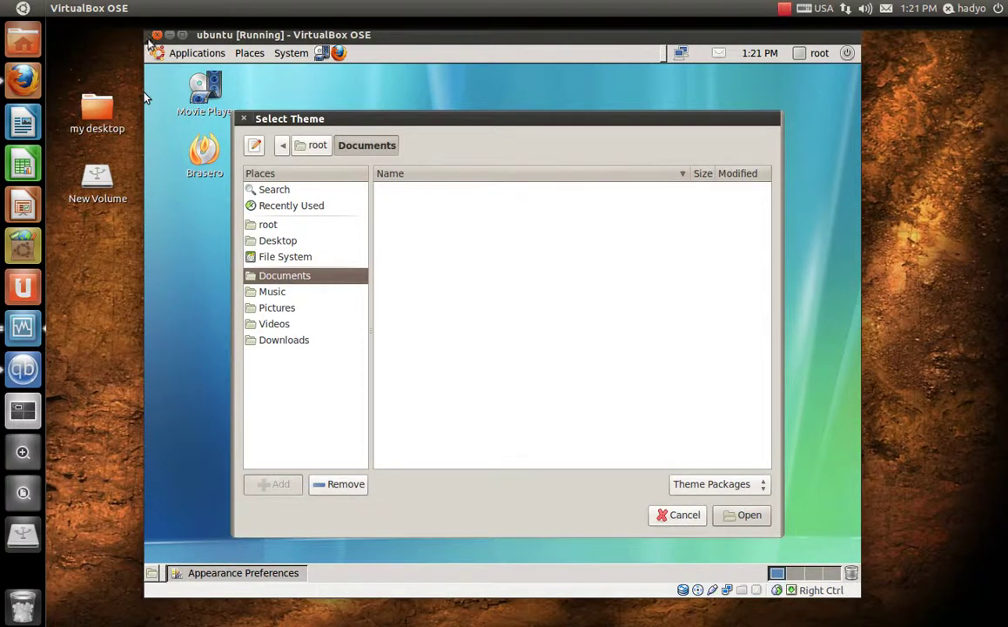
click(680, 516)
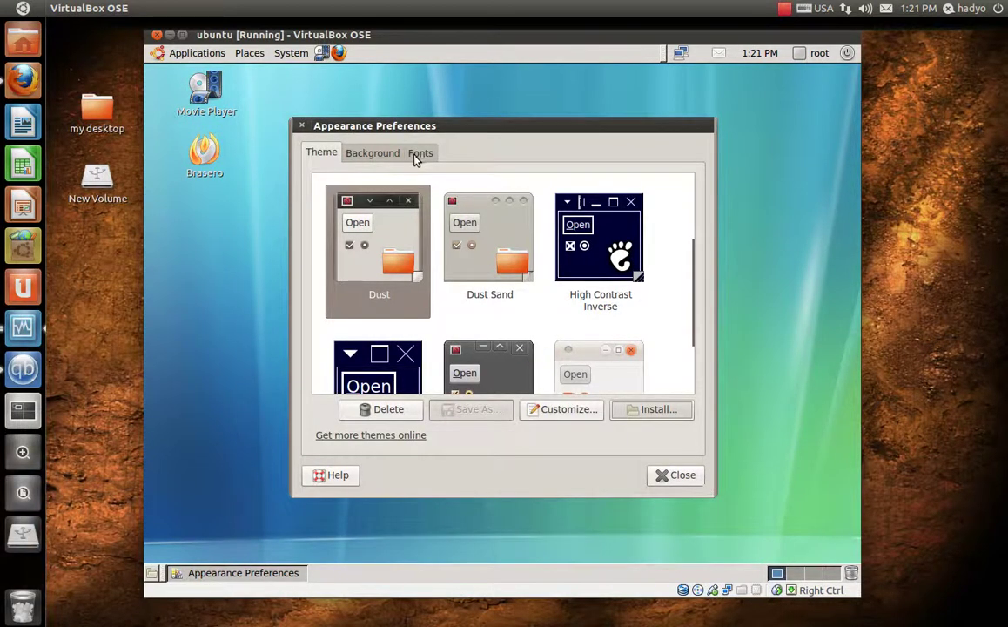
- Review the font and rendering settings in Appearance Preferences, then close the window
click(418, 152)
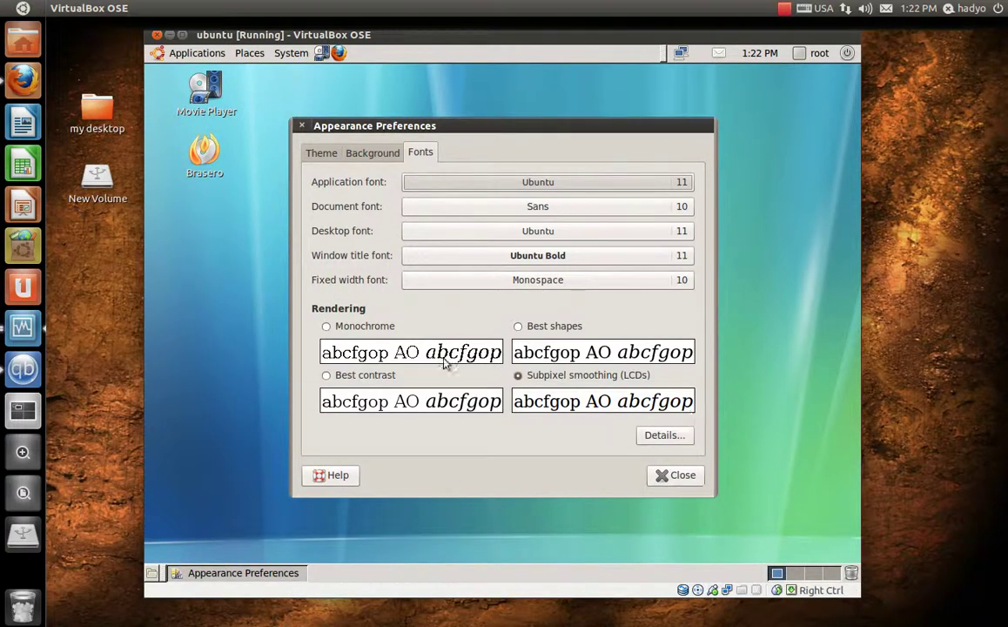
click(679, 481)
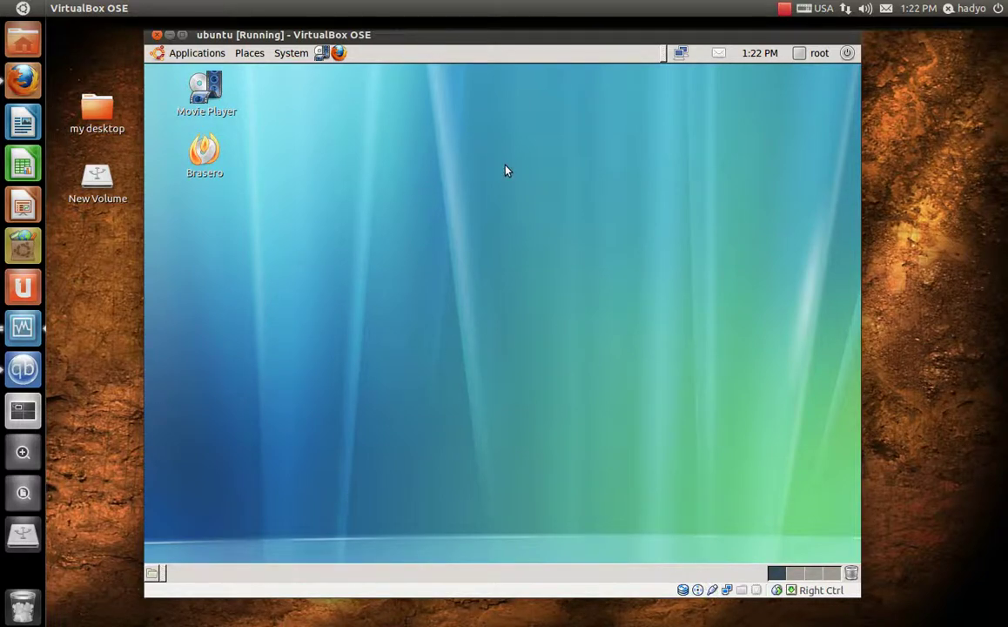
click(22, 80)
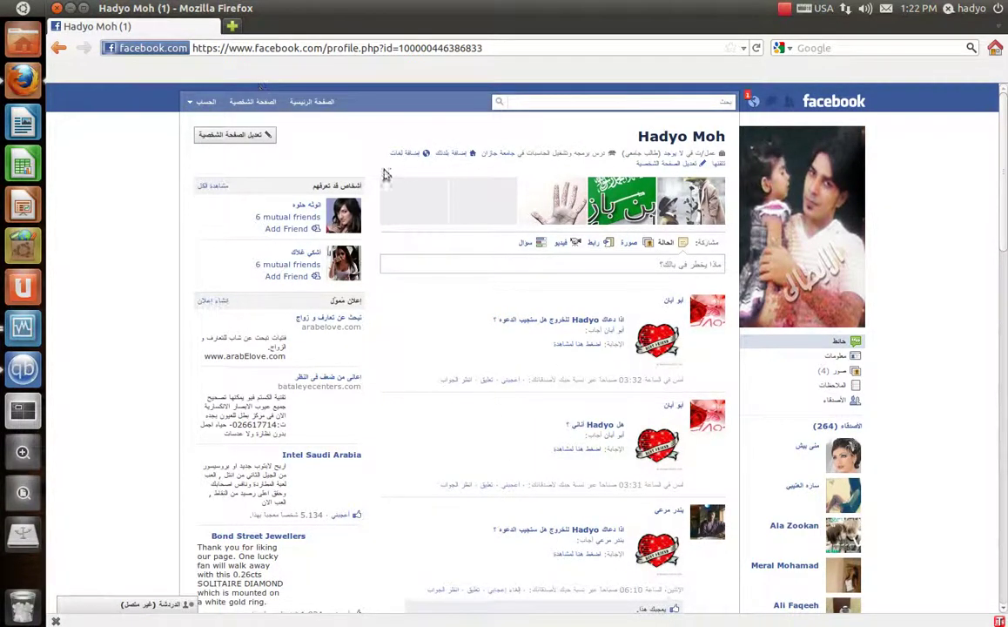
click(71, 9)
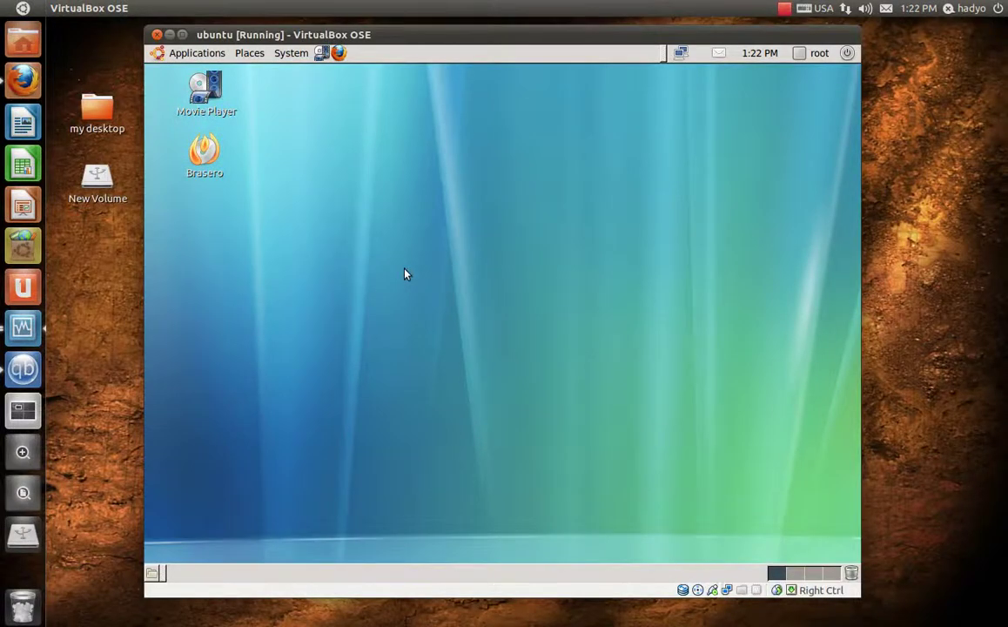